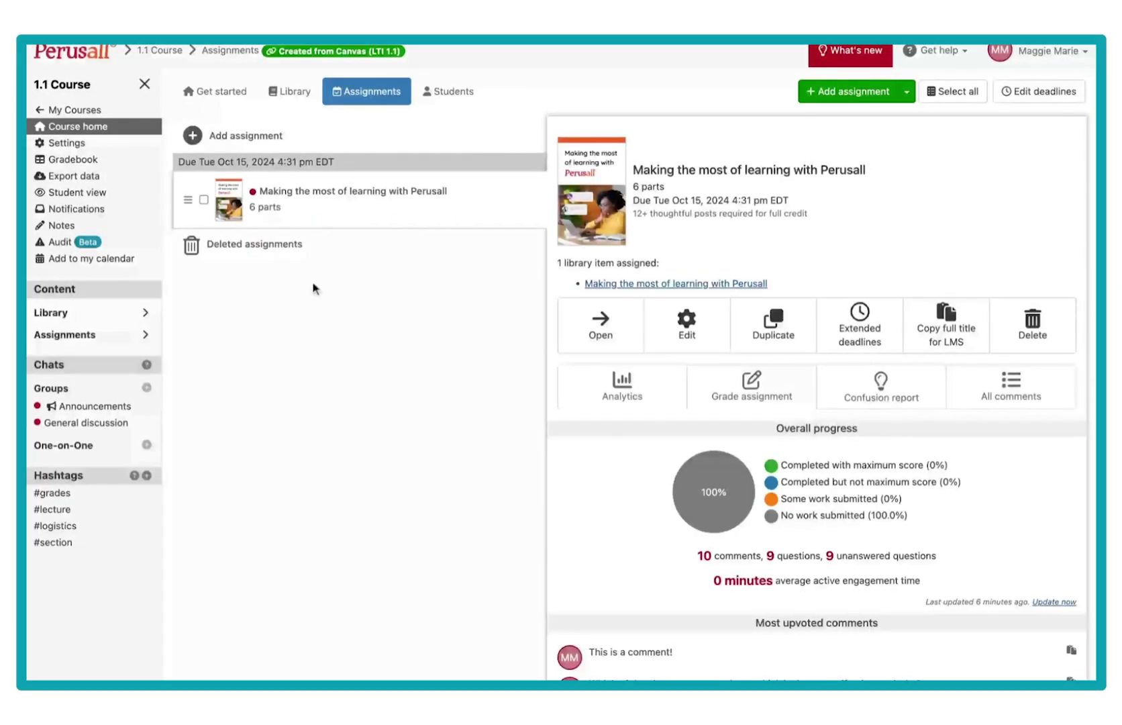
Step: Navigate from Library and Assignments to the course's Settings > Scoring > LMS grade sync page
{"action": "left_click", "coordinate": [296, 92]}
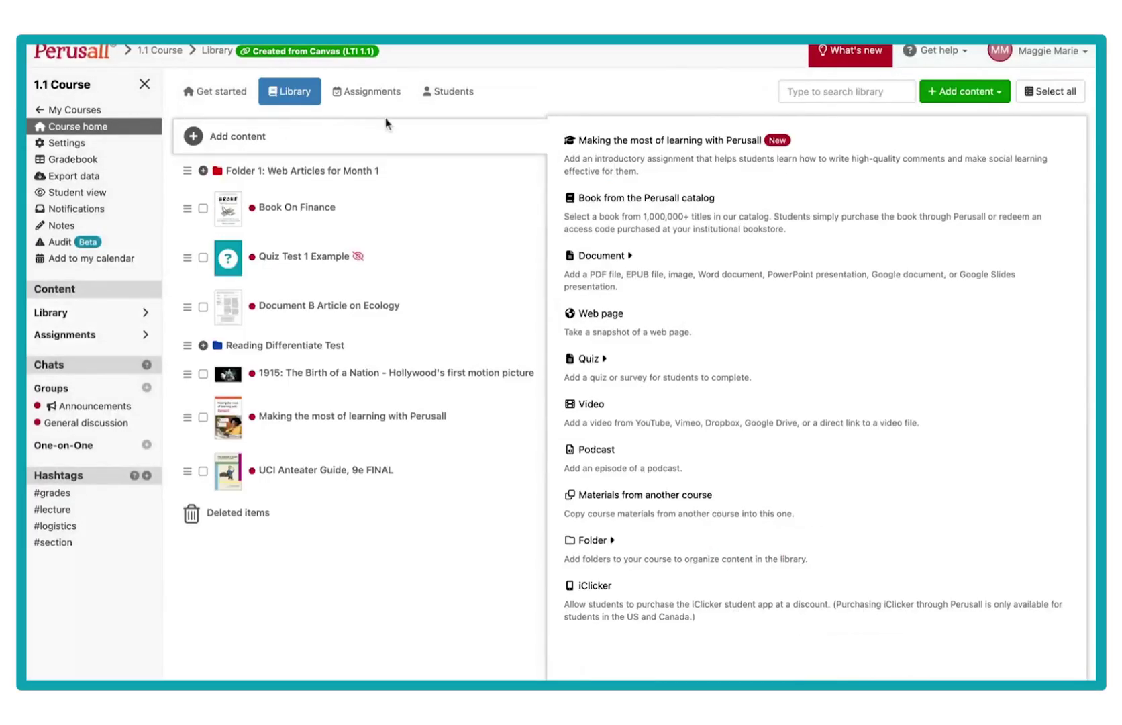
{"action": "left_click", "coordinate": [372, 94]}
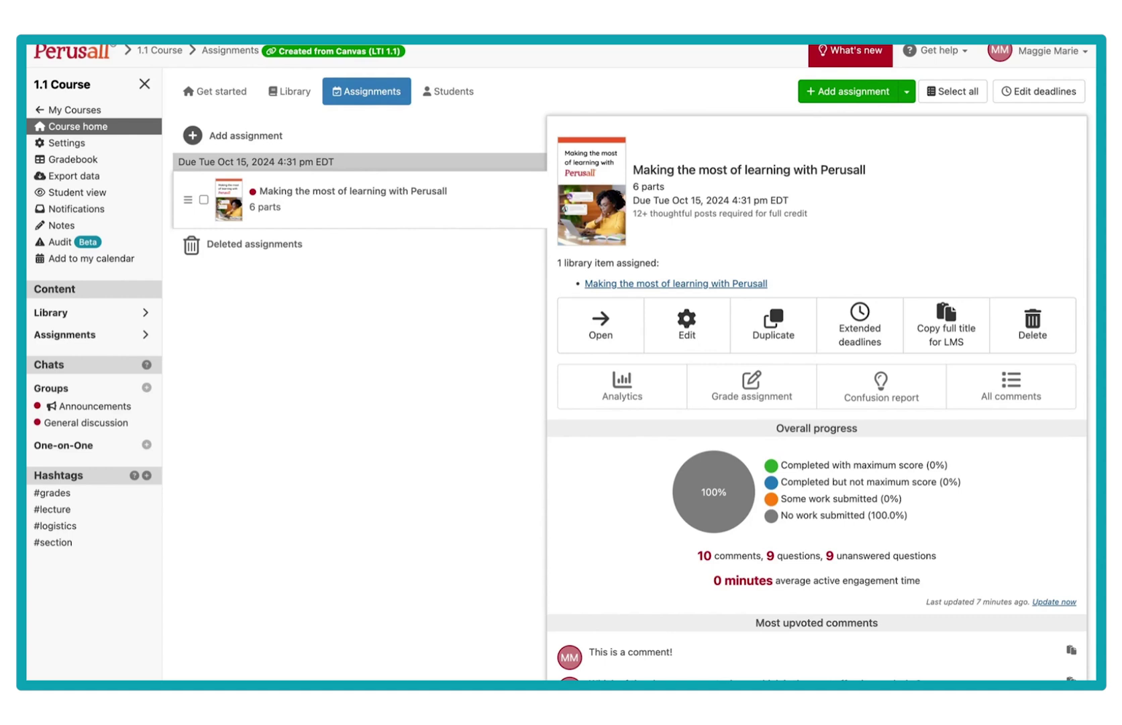
{"action": "left_click", "coordinate": [92, 148]}
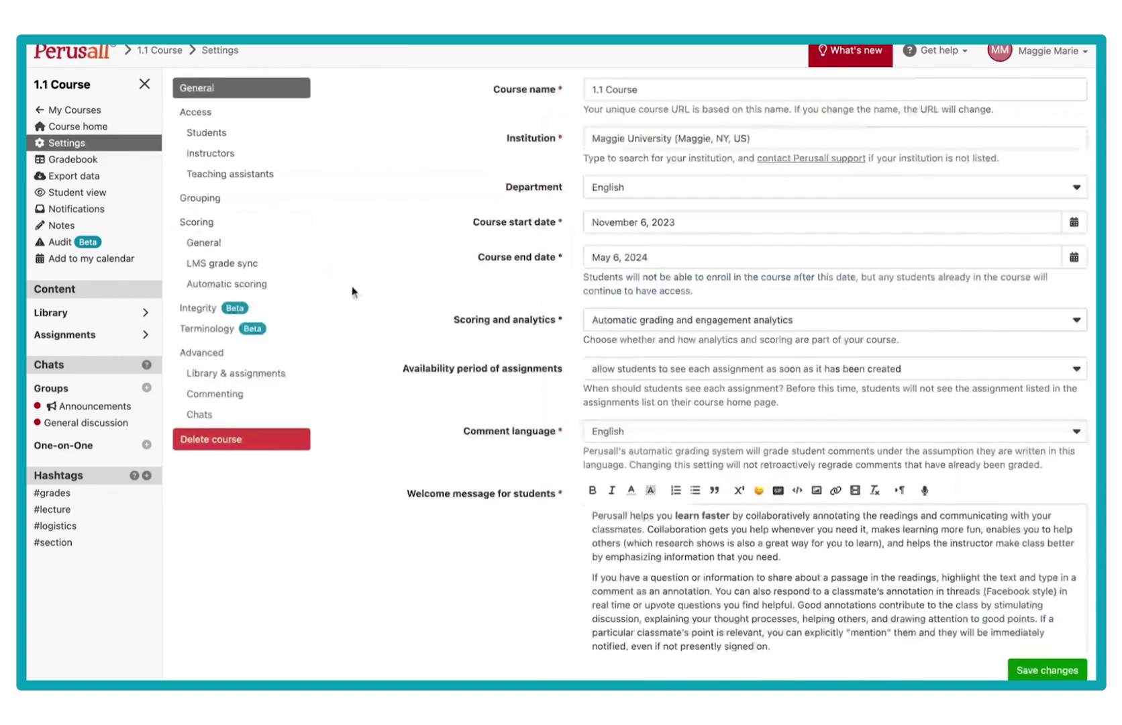
{"action": "left_click", "coordinate": [201, 226]}
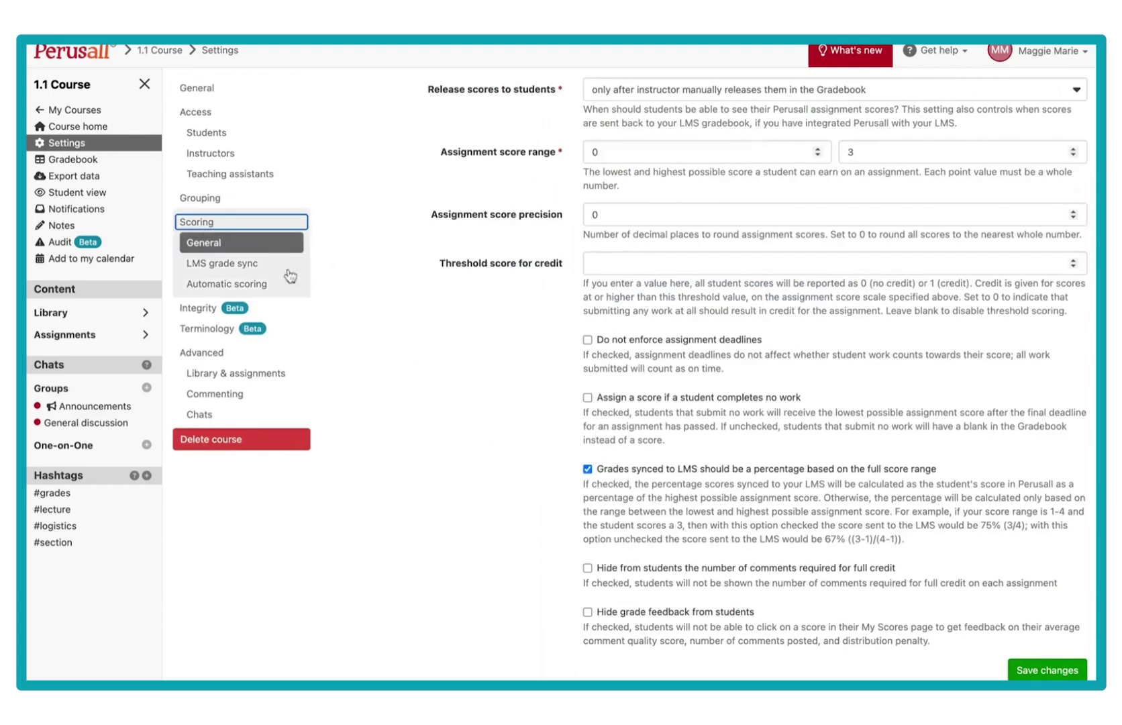
{"action": "left_click", "coordinate": [224, 266]}
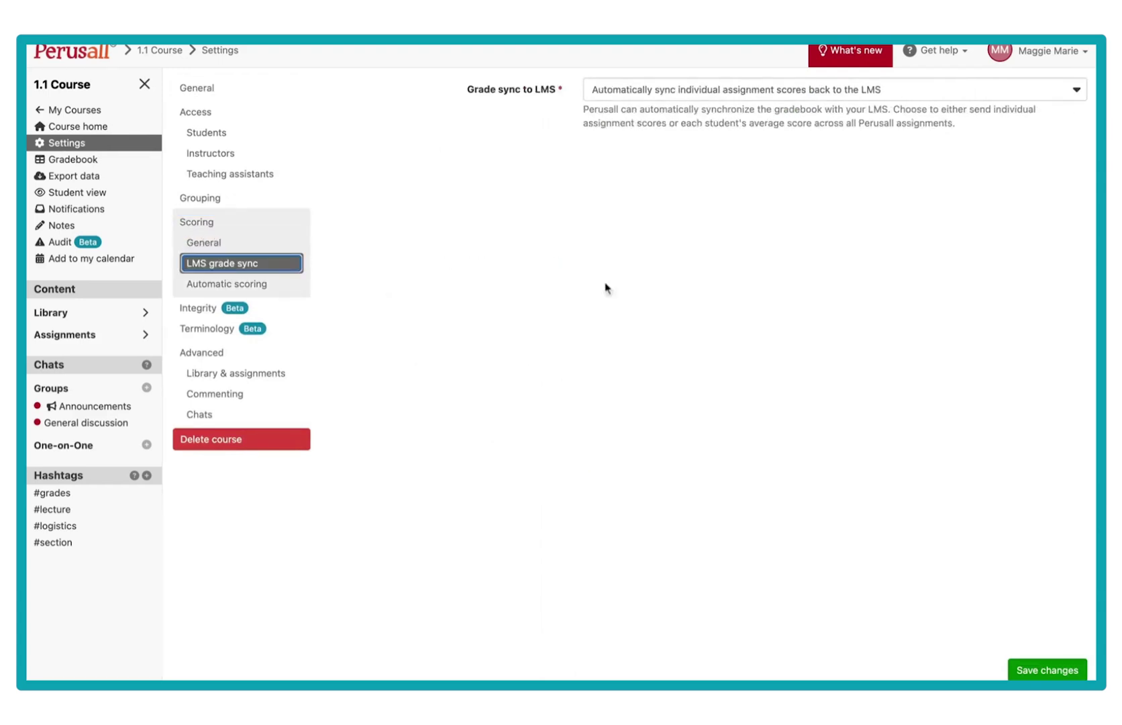
{"action": "triple_click", "coordinate": [569, 92]}
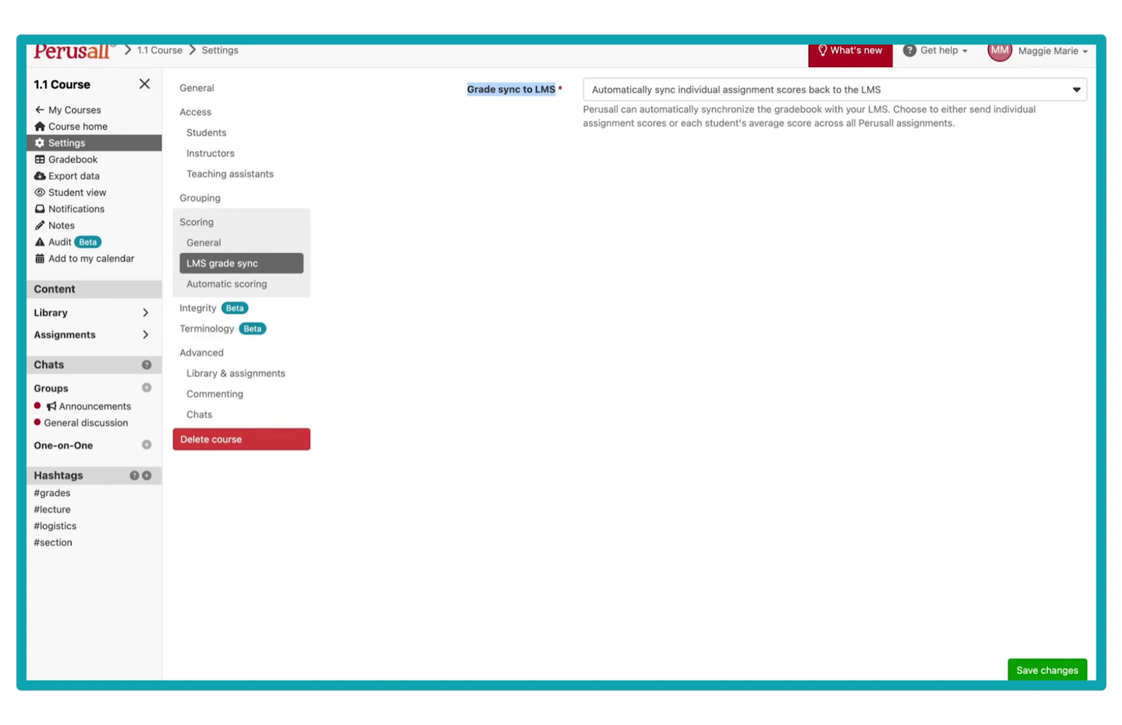
Step: Expand the Grade sync to LMS dropdown to view its sync options
{"action": "left_click", "coordinate": [820, 90]}
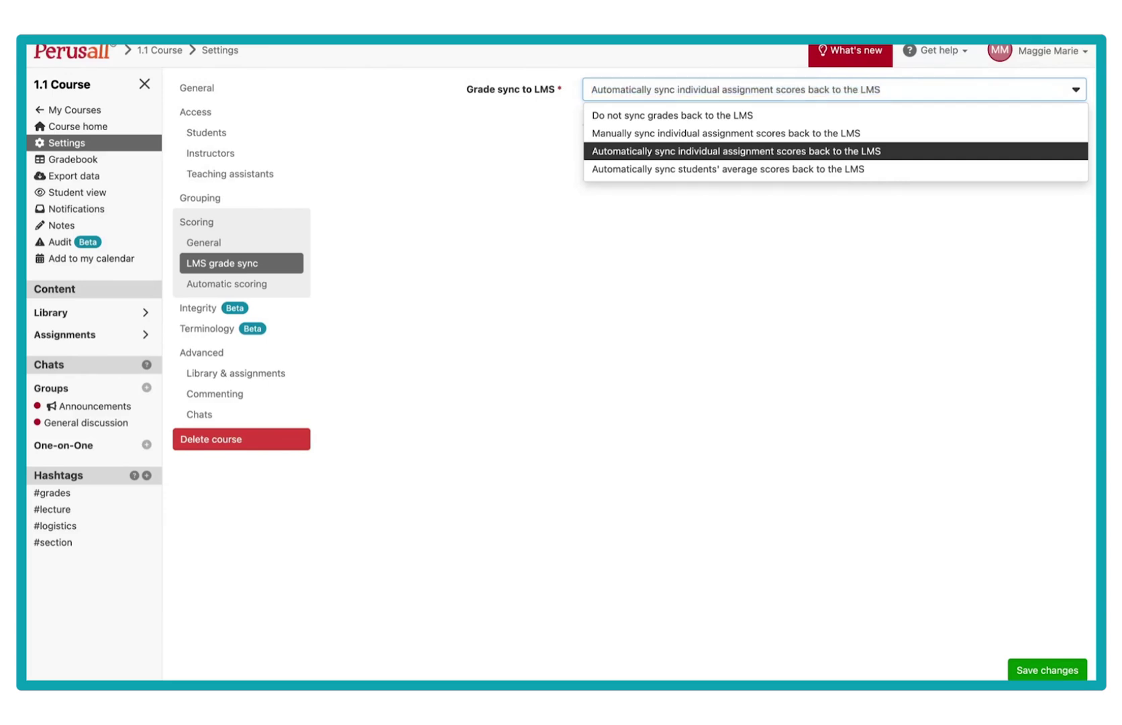
Step: Confirm the grade sync option, save the change, and go back to the course home assignments
{"action": "key", "text": "Return"}
{"action": "left_click", "coordinate": [1046, 671]}
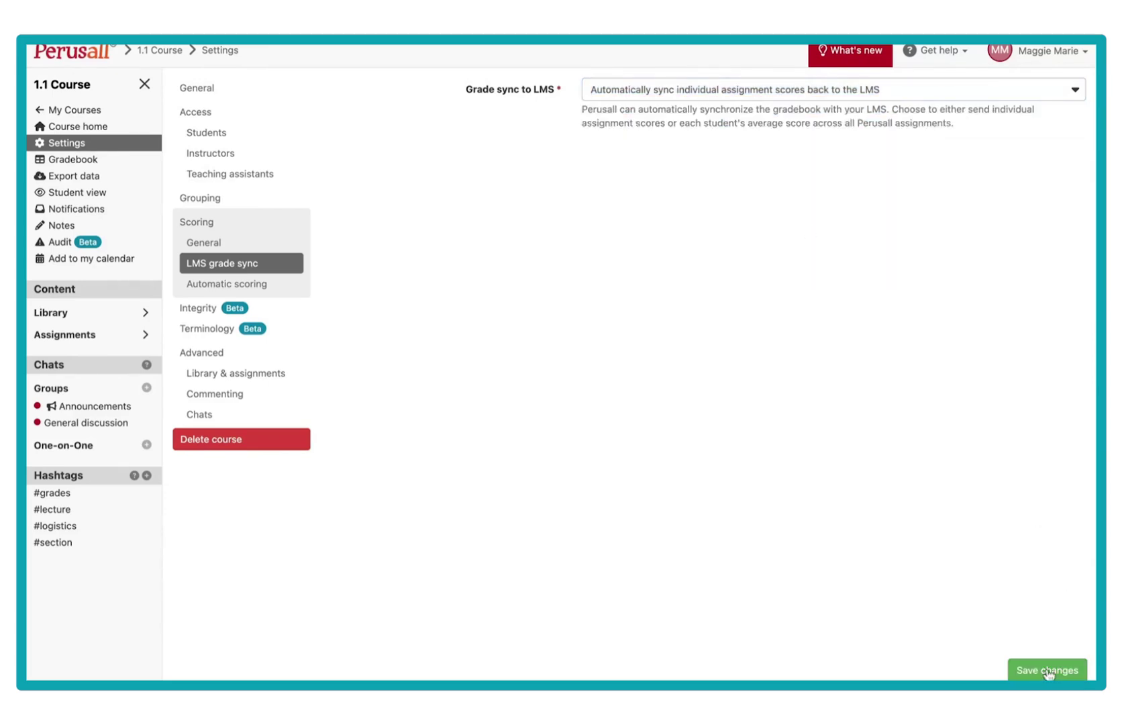
{"action": "left_click", "coordinate": [87, 131]}
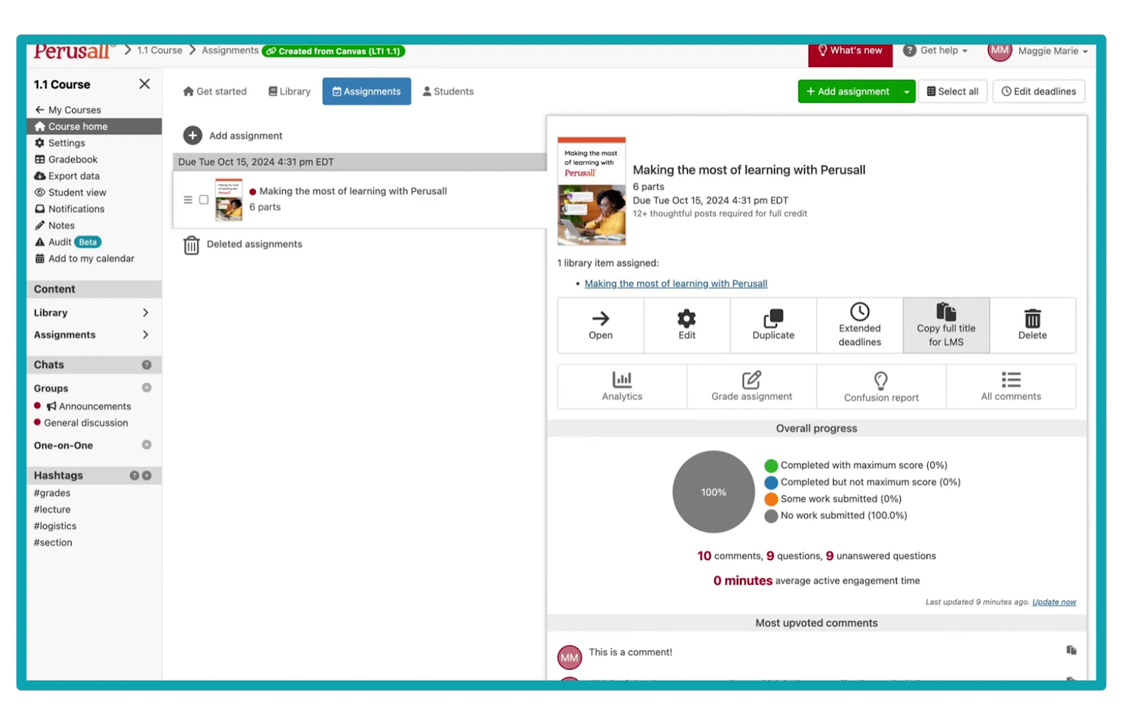
Step: Copy the full LMS title of 'Making the most of learning with Perusall'
{"action": "left_click", "coordinate": [926, 306]}
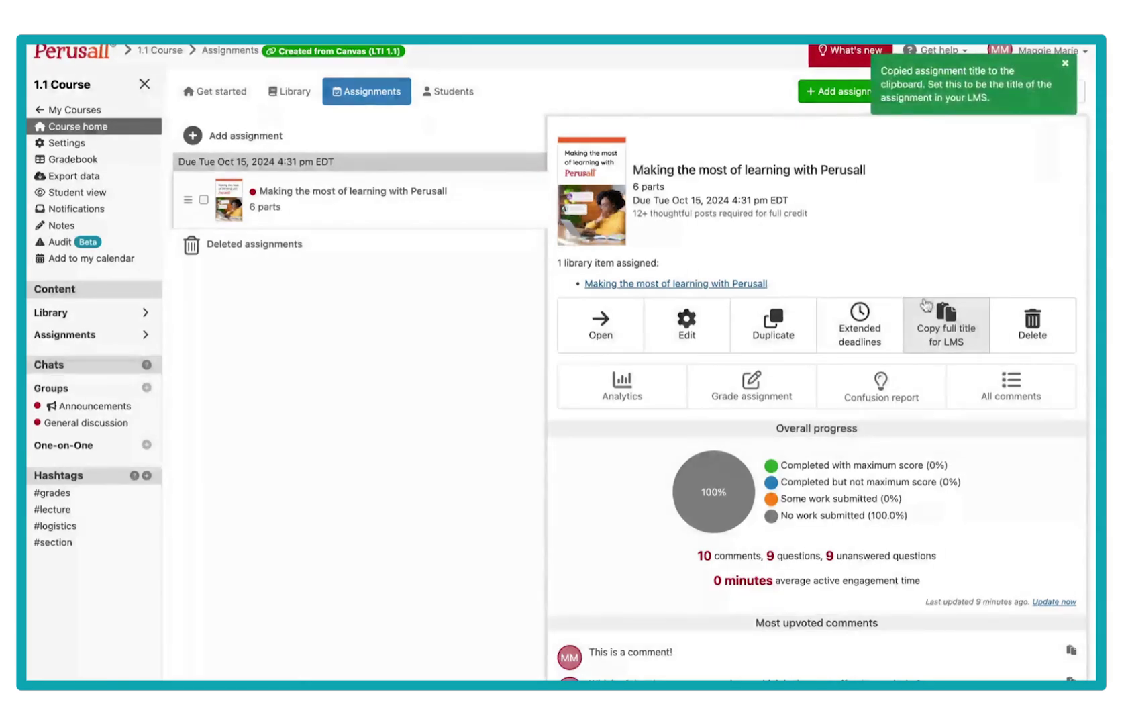
{"action": "triple_click", "coordinate": [889, 170]}
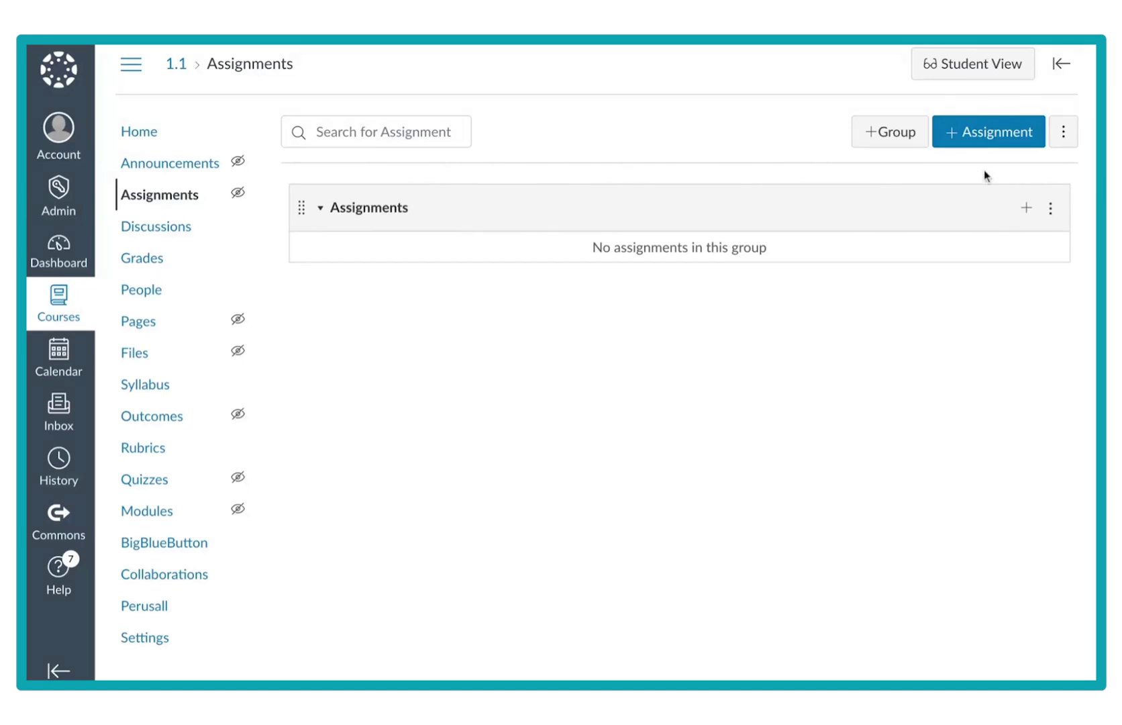
Step: Create a new Canvas assignment with the pasted name 'Making the most of learning with Perusall'
{"action": "left_click", "coordinate": [966, 132]}
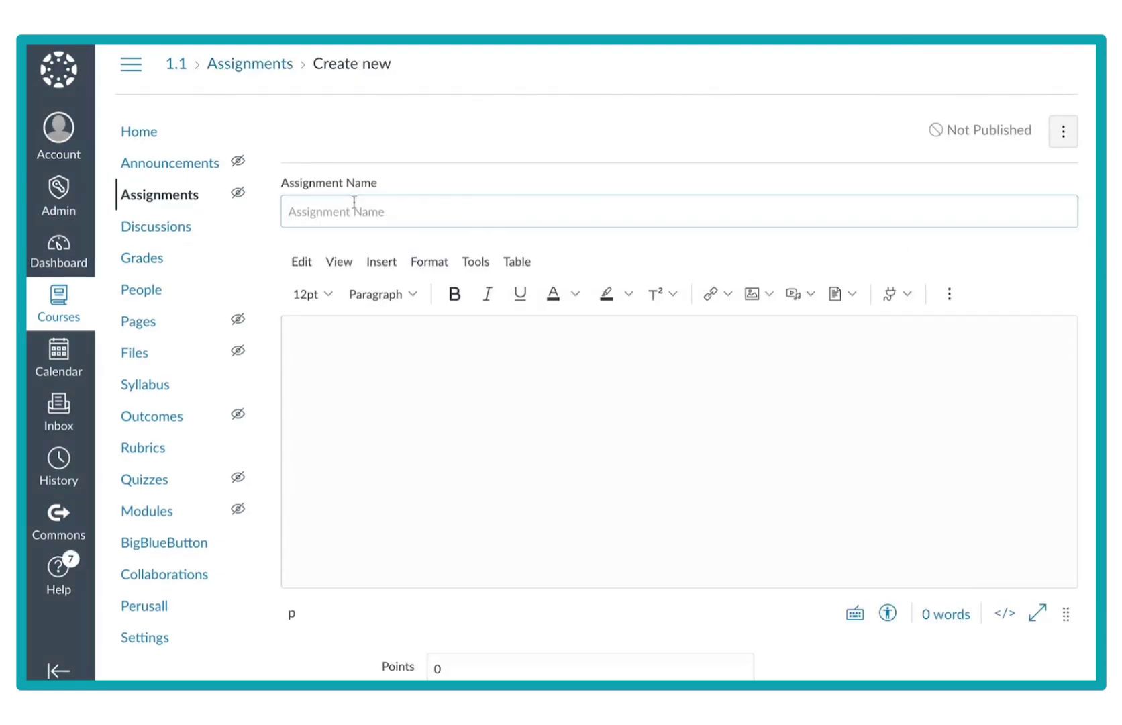
{"action": "key", "text": "ctrl+v"}
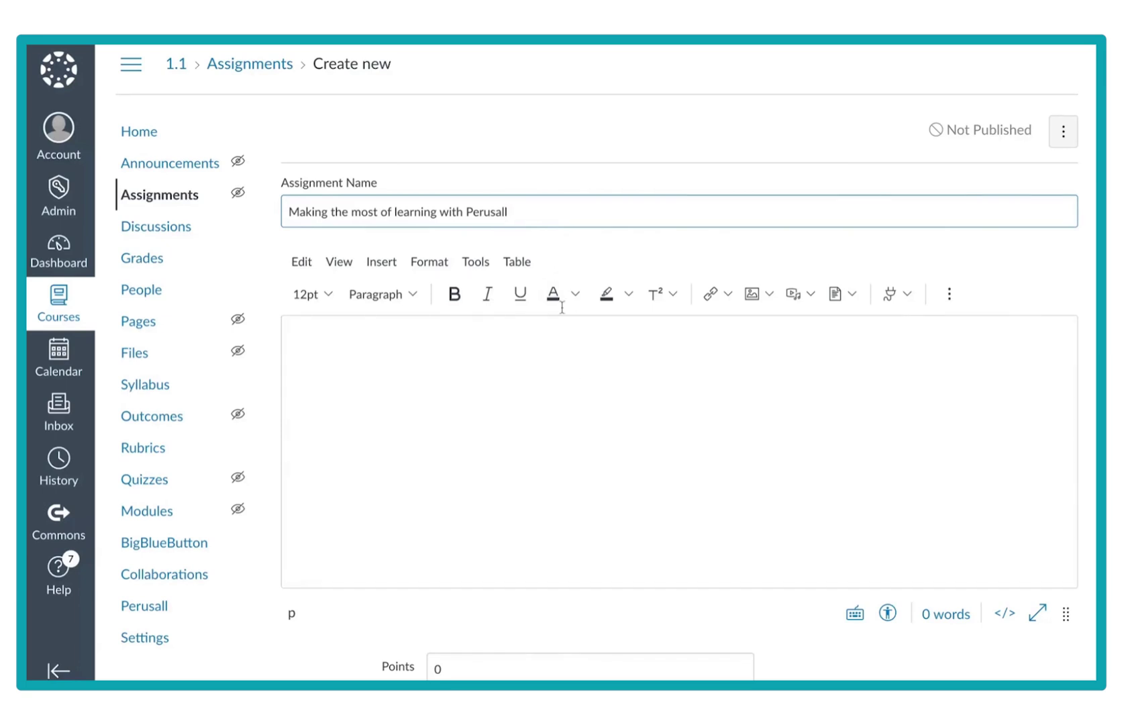
{"action": "triple_click", "coordinate": [392, 183]}
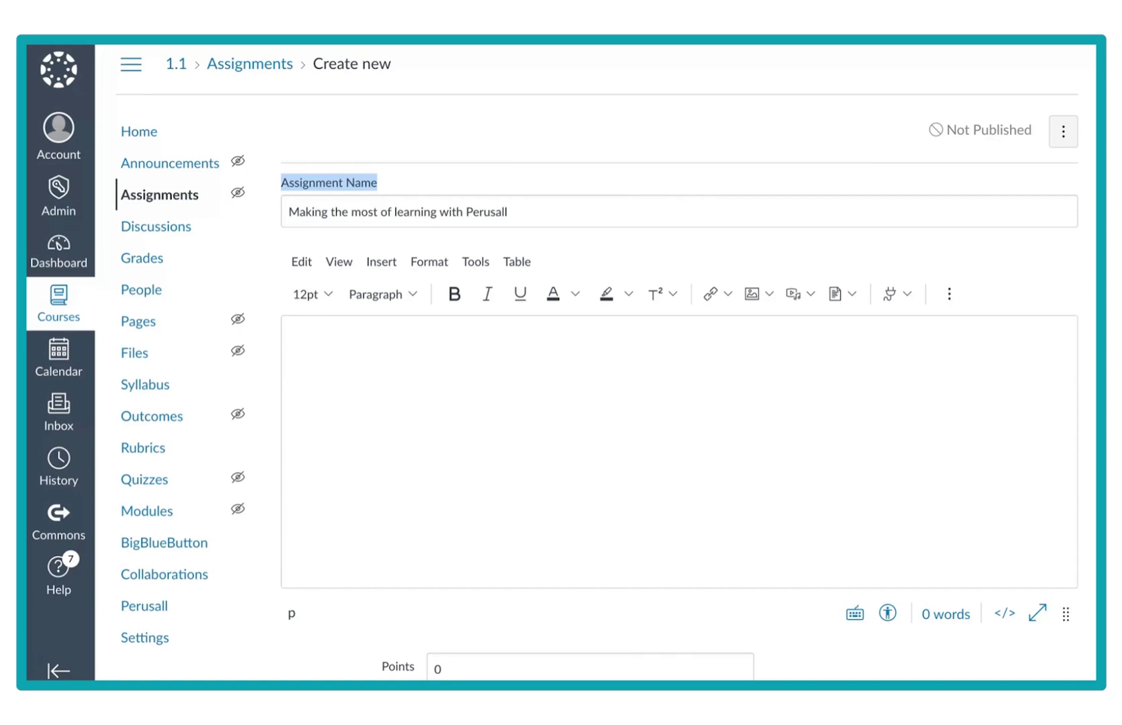
{"action": "left_click", "coordinate": [396, 433]}
{"action": "scroll", "coordinate": [401, 438], "scroll_direction": "down", "scroll_amount": 5}
{"action": "left_click", "coordinate": [482, 301]}
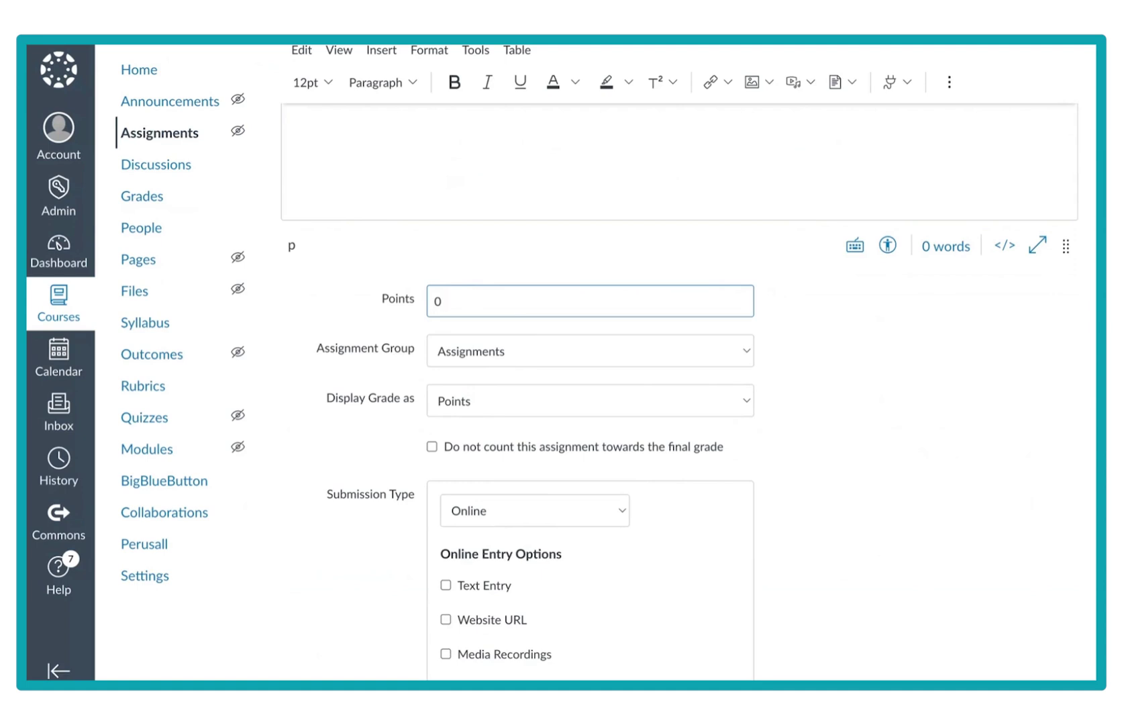
Step: Change the new assignment's Submission Type dropdown to External Tool
{"action": "scroll", "coordinate": [633, 439], "scroll_direction": "down", "scroll_amount": 2}
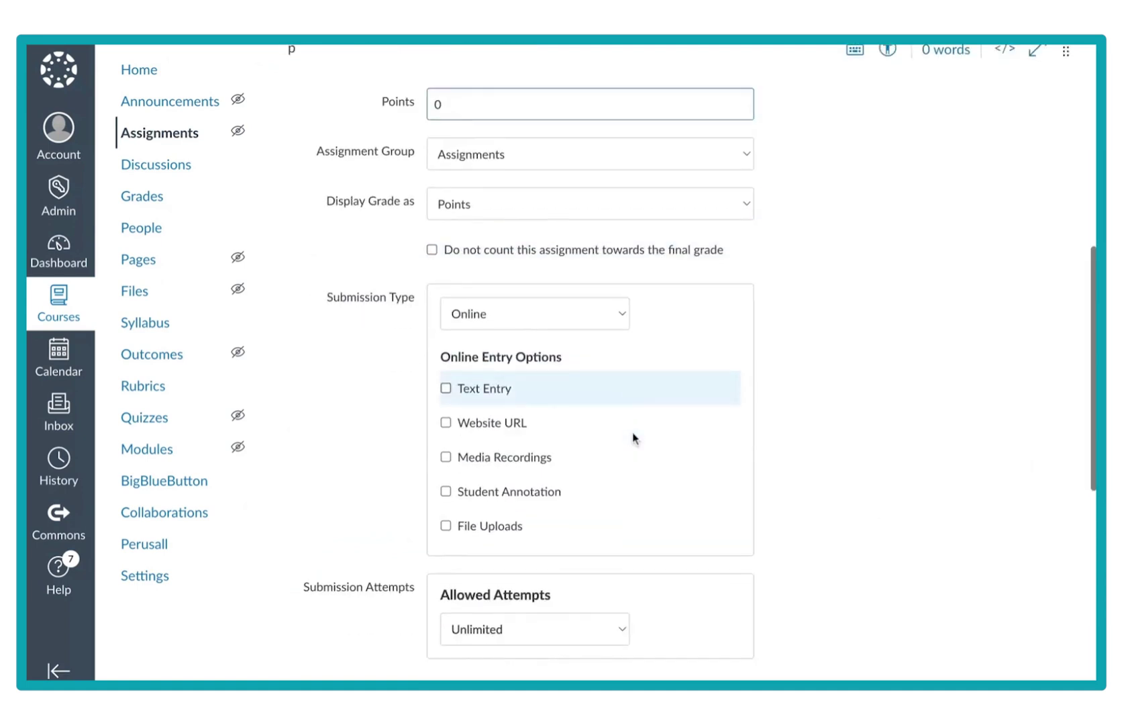
{"action": "scroll", "coordinate": [632, 439], "scroll_direction": "down", "scroll_amount": 2}
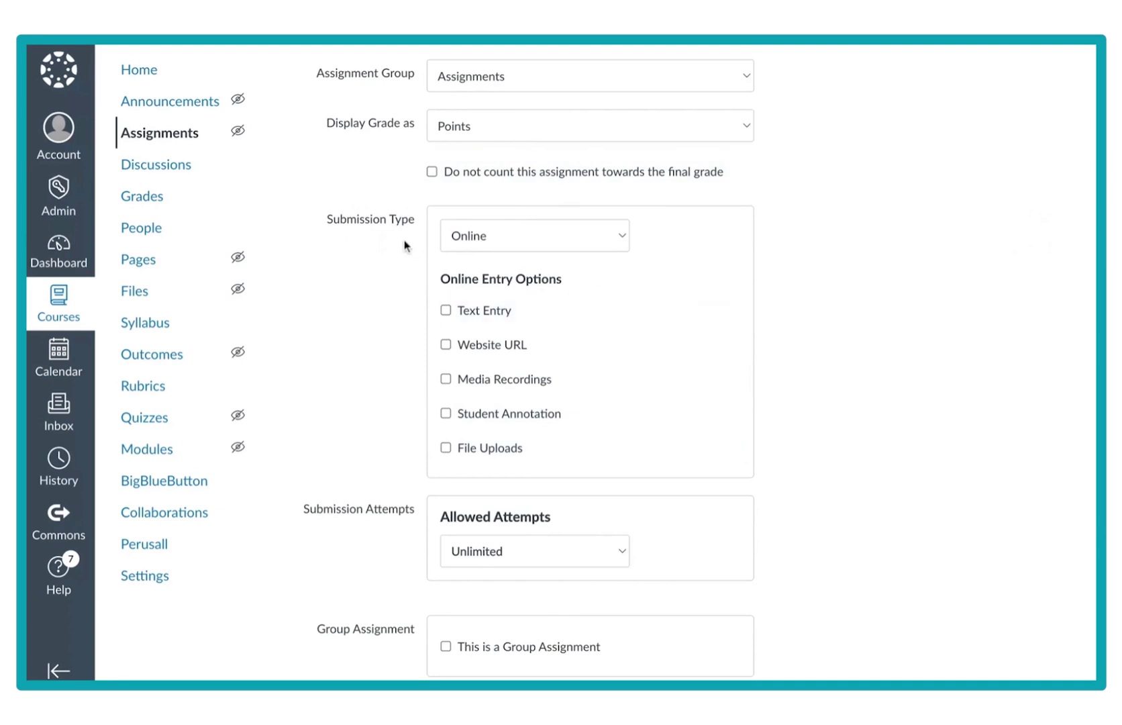
{"action": "triple_click", "coordinate": [420, 218]}
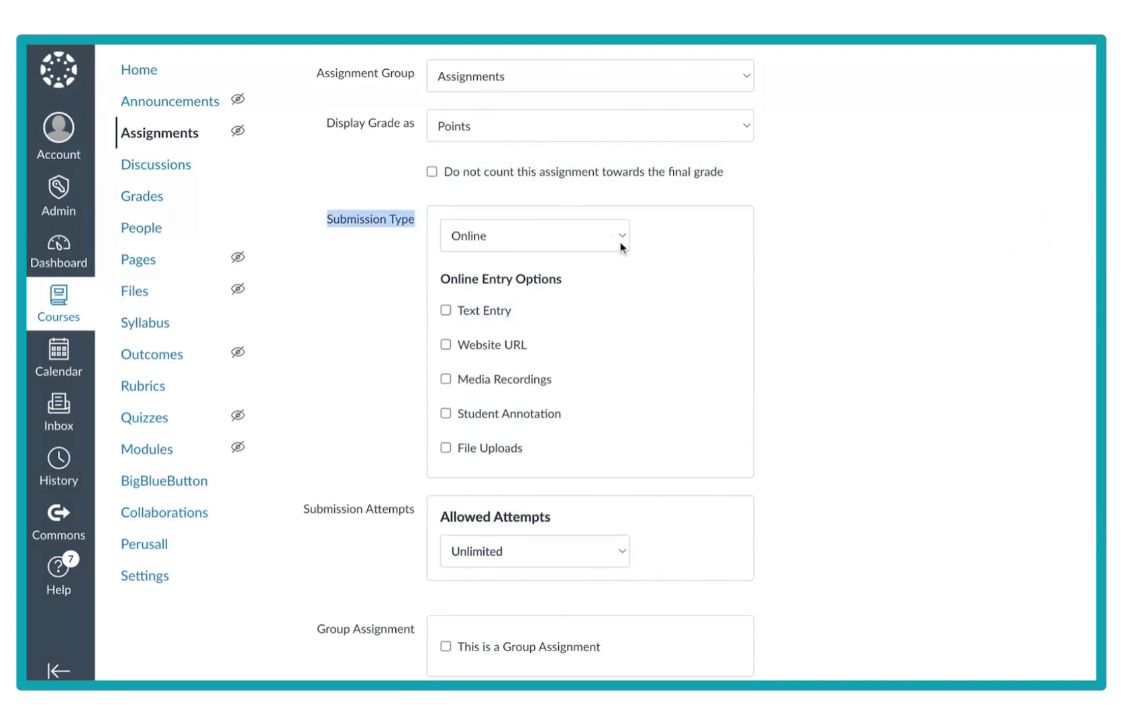
{"action": "left_click", "coordinate": [621, 241]}
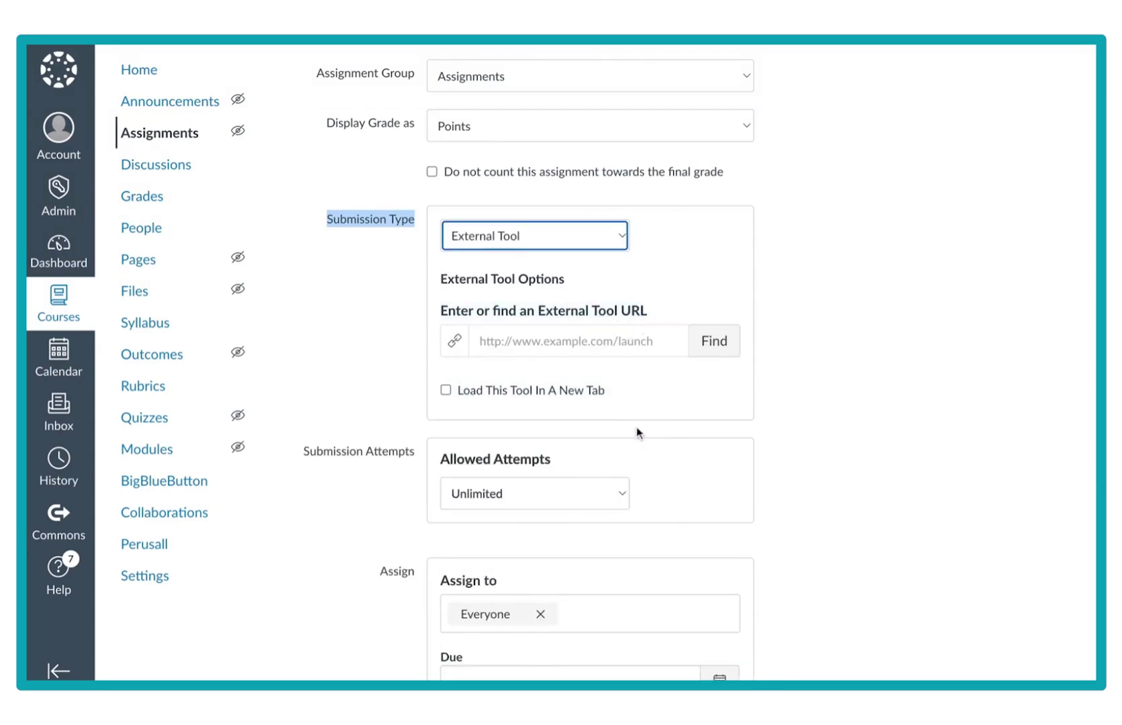
Step: Link the Perusall external tool, enable Load This Tool In A New Tab, and save and publish
{"action": "left_click", "coordinate": [447, 392]}
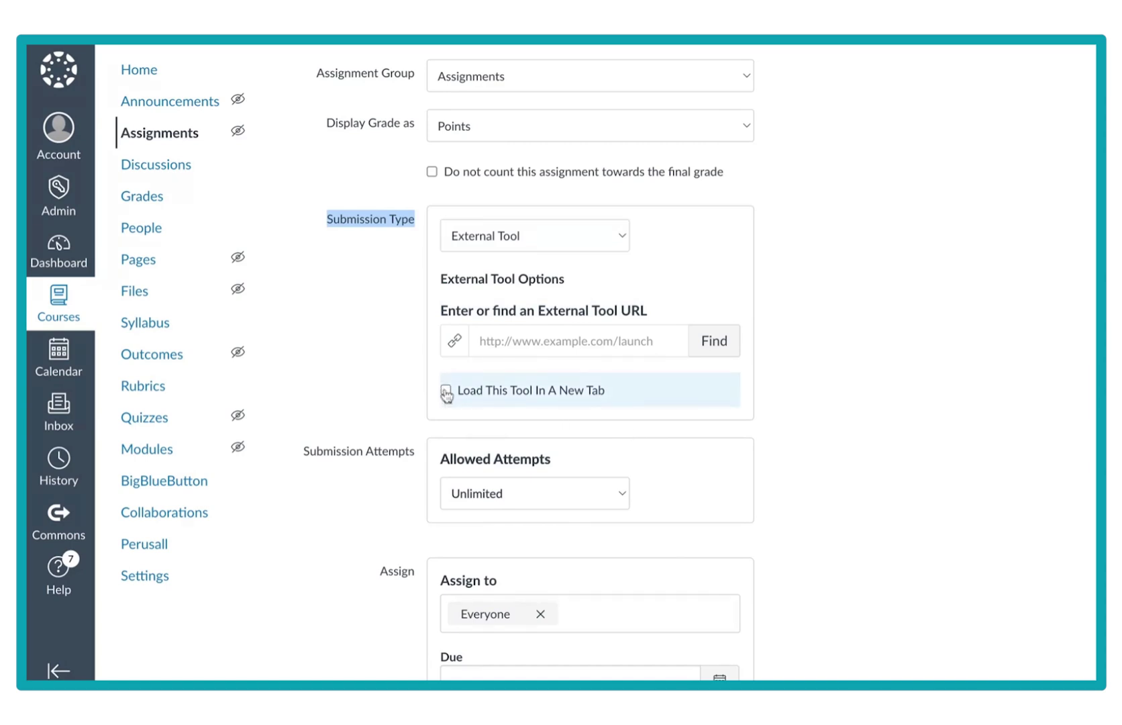
{"action": "left_click", "coordinate": [717, 346]}
{"action": "scroll", "coordinate": [546, 393], "scroll_direction": "down", "scroll_amount": 2}
{"action": "scroll", "coordinate": [546, 393], "scroll_direction": "up", "scroll_amount": 1}
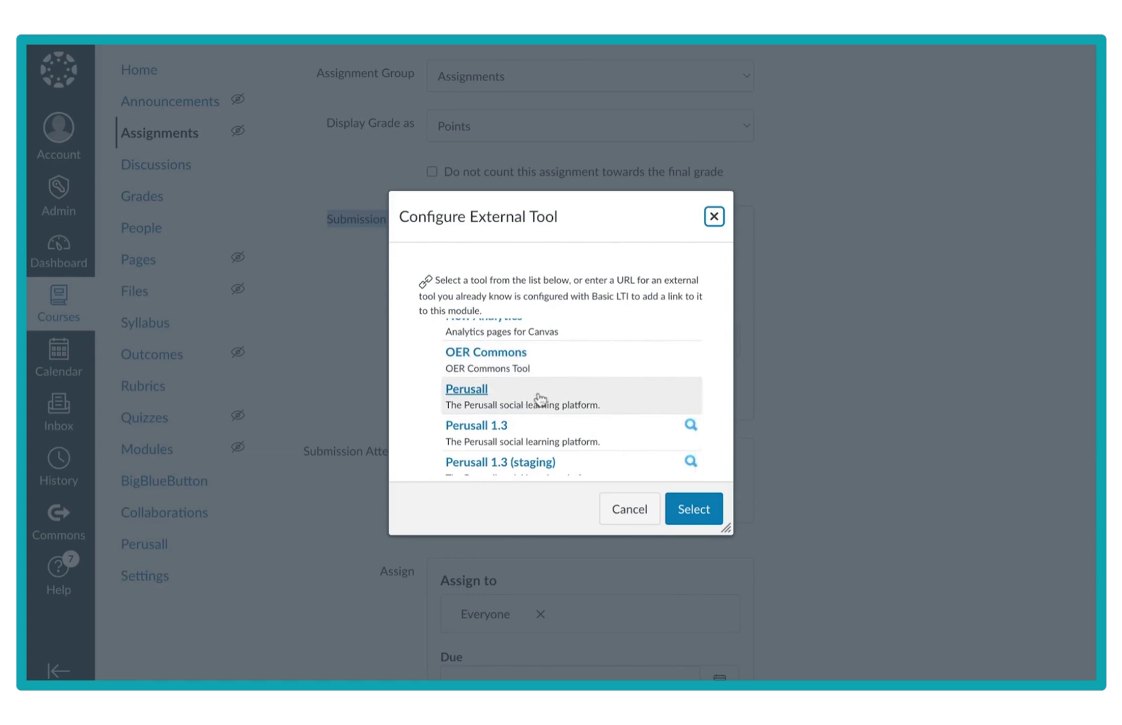
{"action": "left_click", "coordinate": [540, 399]}
{"action": "left_click", "coordinate": [698, 515]}
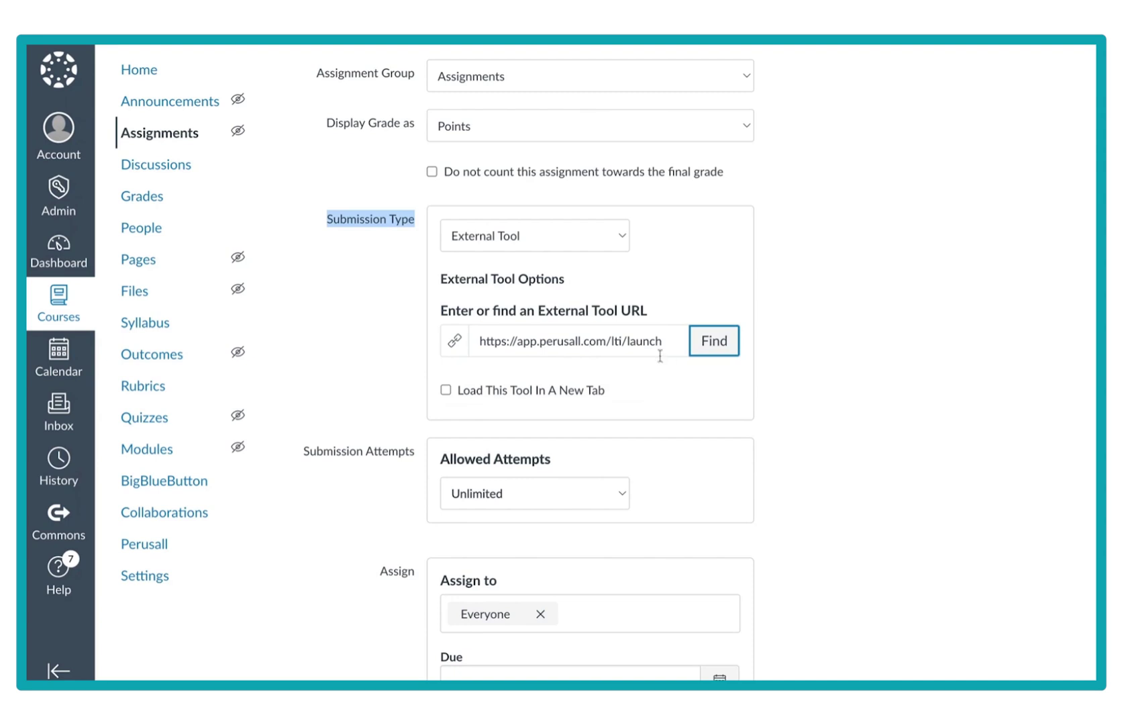
{"action": "left_click", "coordinate": [446, 391]}
{"action": "scroll", "coordinate": [359, 406], "scroll_direction": "down", "scroll_amount": 4}
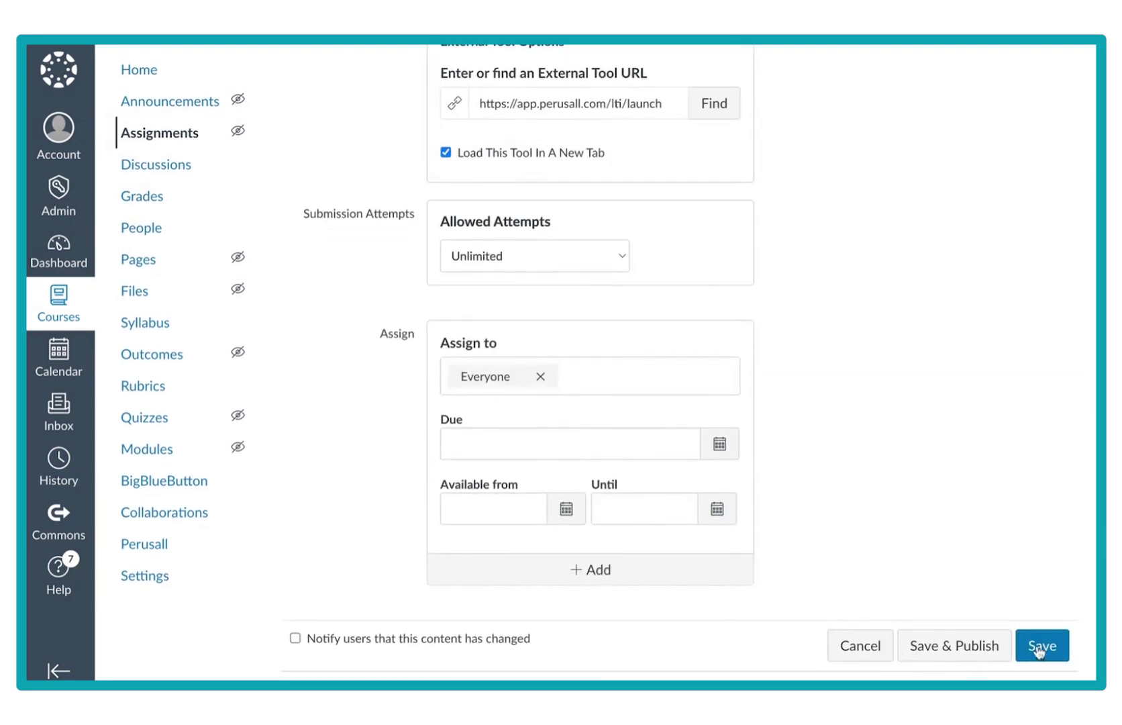
{"action": "left_click", "coordinate": [962, 651]}
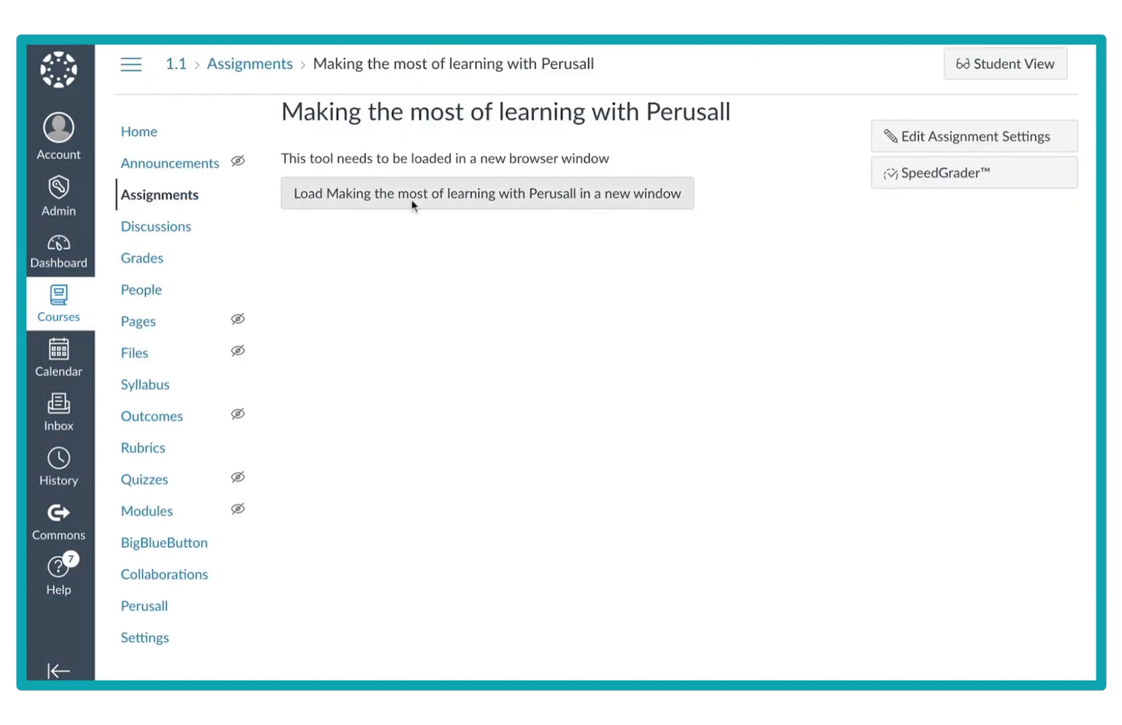
Step: Launch 'Making the most of learning with Perusall' from the Canvas course Assignments list
{"action": "left_click", "coordinate": [180, 200]}
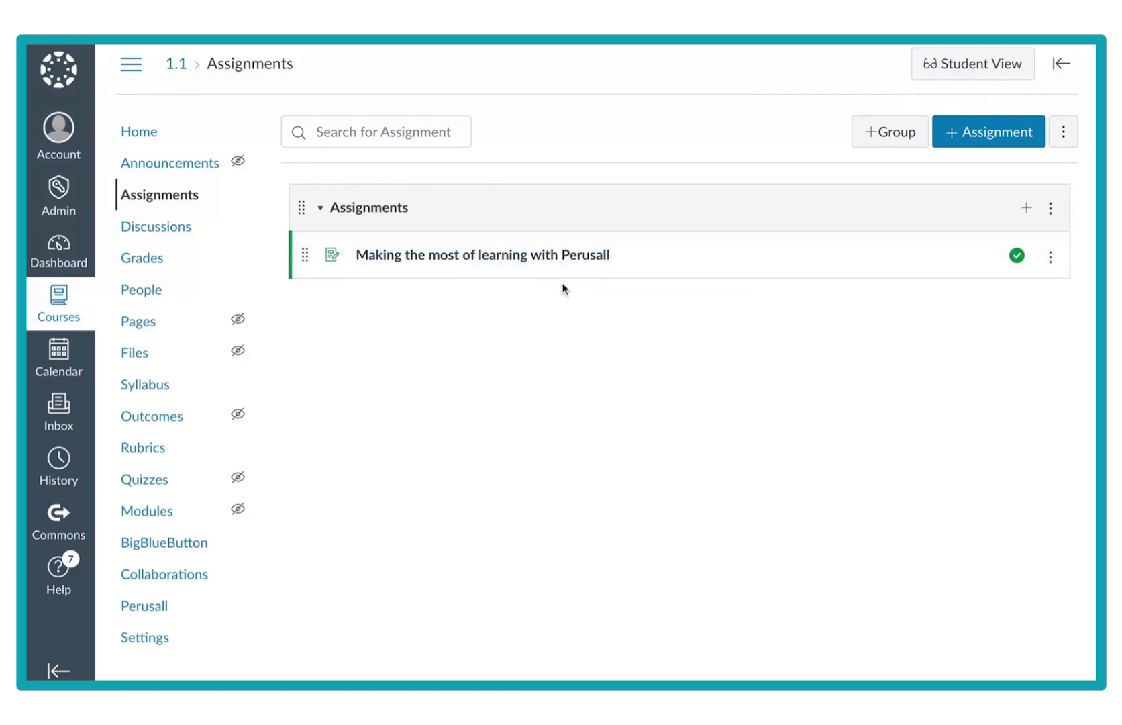
{"action": "left_click", "coordinate": [528, 258]}
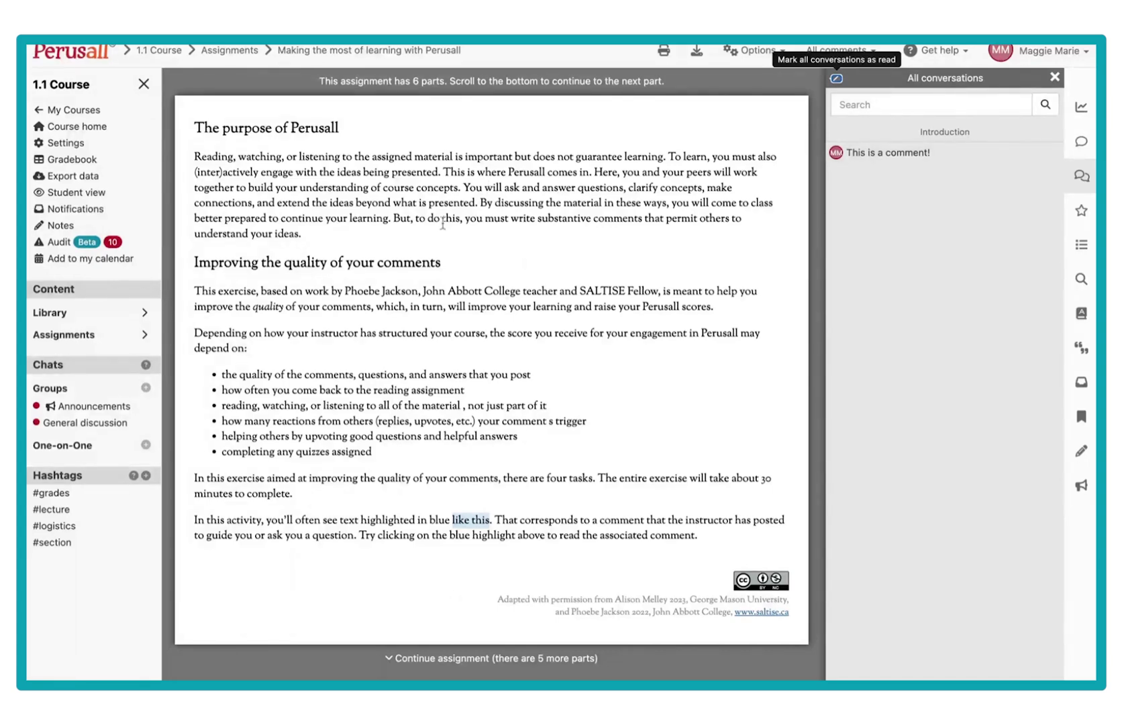
{"action": "left_click", "coordinate": [236, 53]}
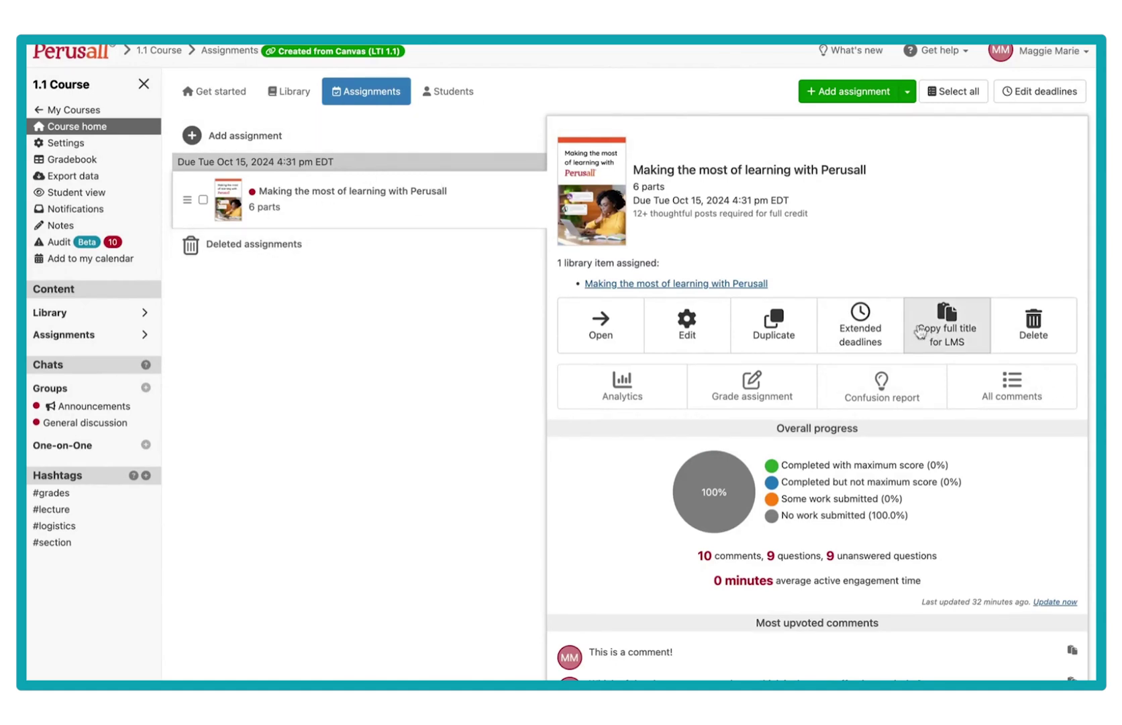
{"action": "triple_click", "coordinate": [904, 184]}
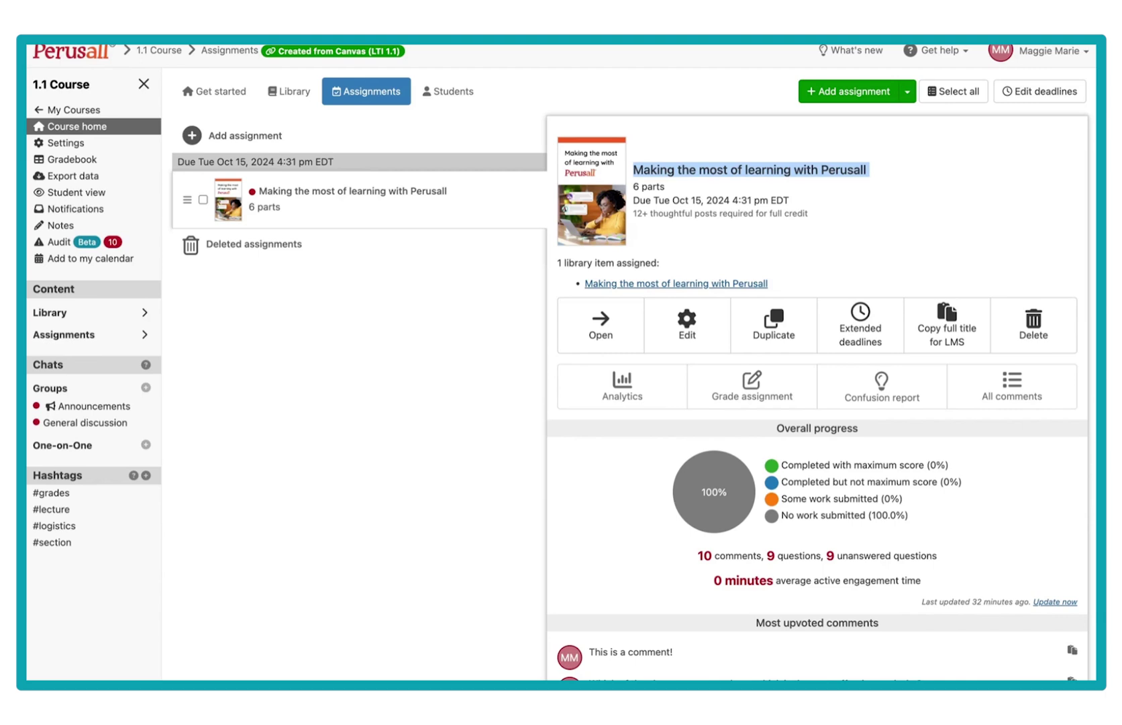
{"action": "left_click", "coordinate": [583, 336]}
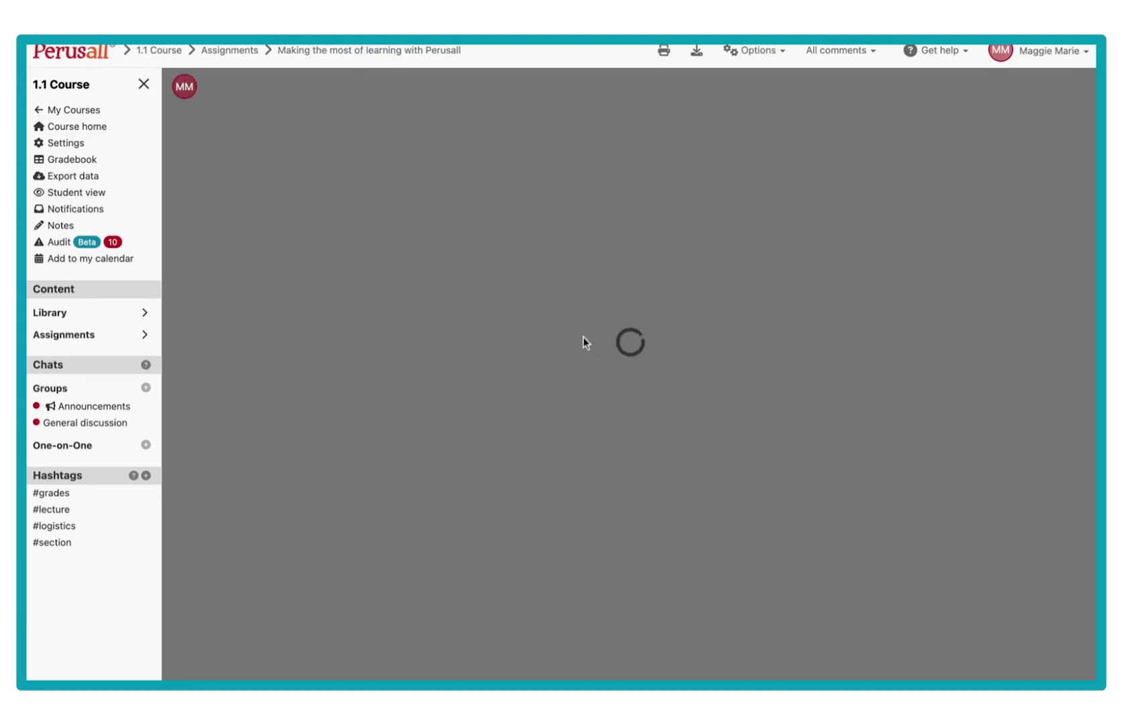
Step: Leave the Perusall reader and return to the course home Assignments view
{"action": "left_click", "coordinate": [100, 128]}
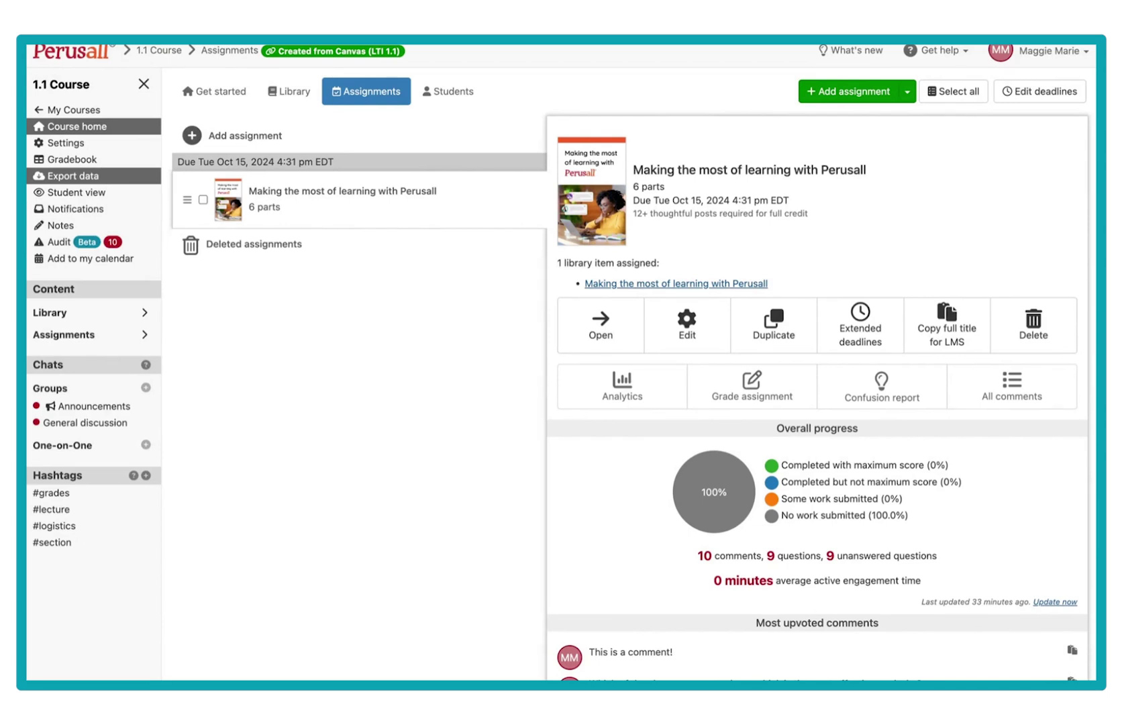
Step: Set LMS grade sync to 'Automatically sync students' average scores back to the LMS' and save
{"action": "left_click", "coordinate": [66, 142]}
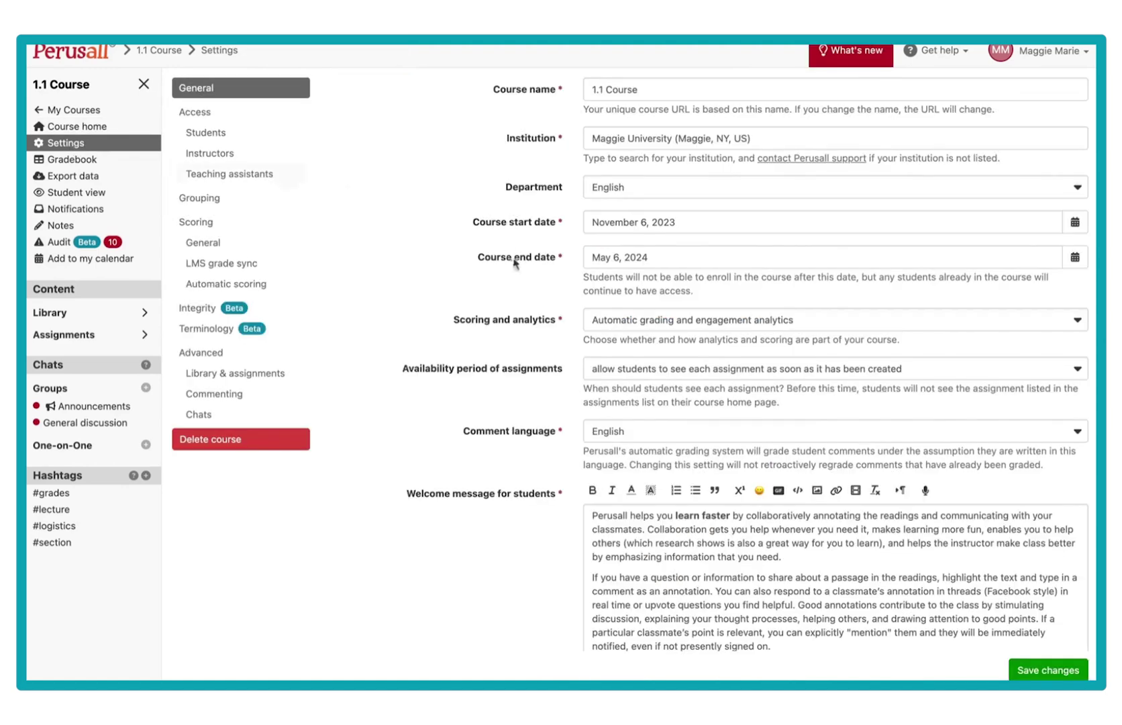
{"action": "left_click", "coordinate": [208, 265]}
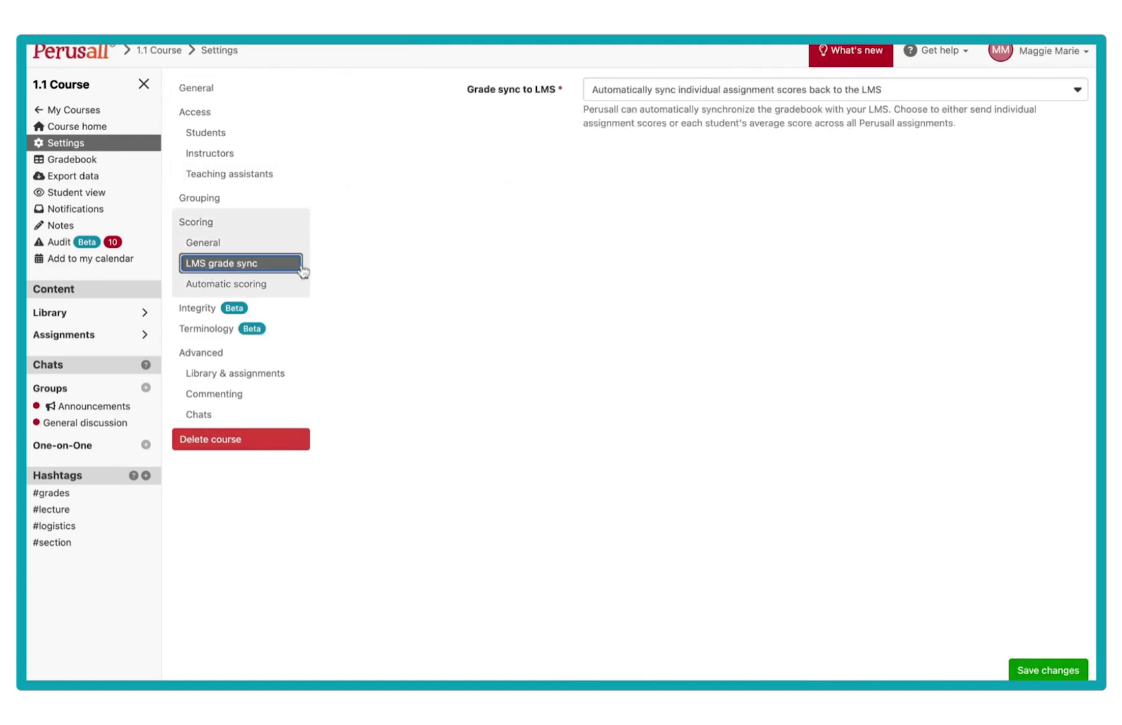
{"action": "left_click", "coordinate": [1063, 90]}
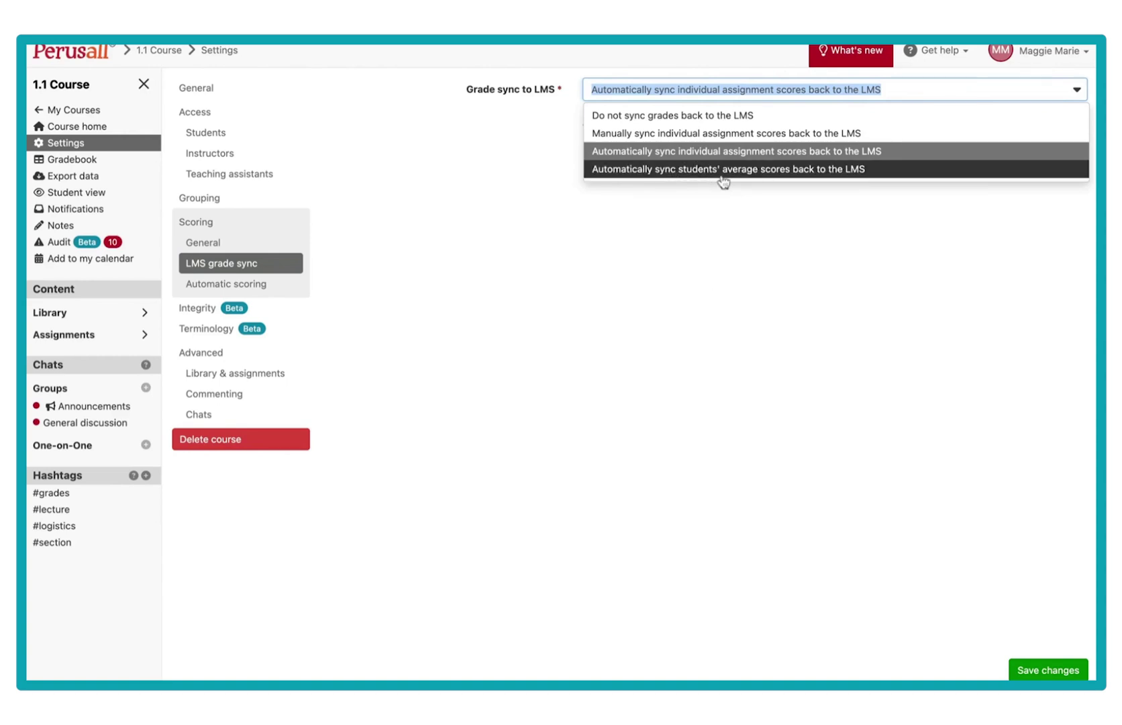
{"action": "key", "text": "Return"}
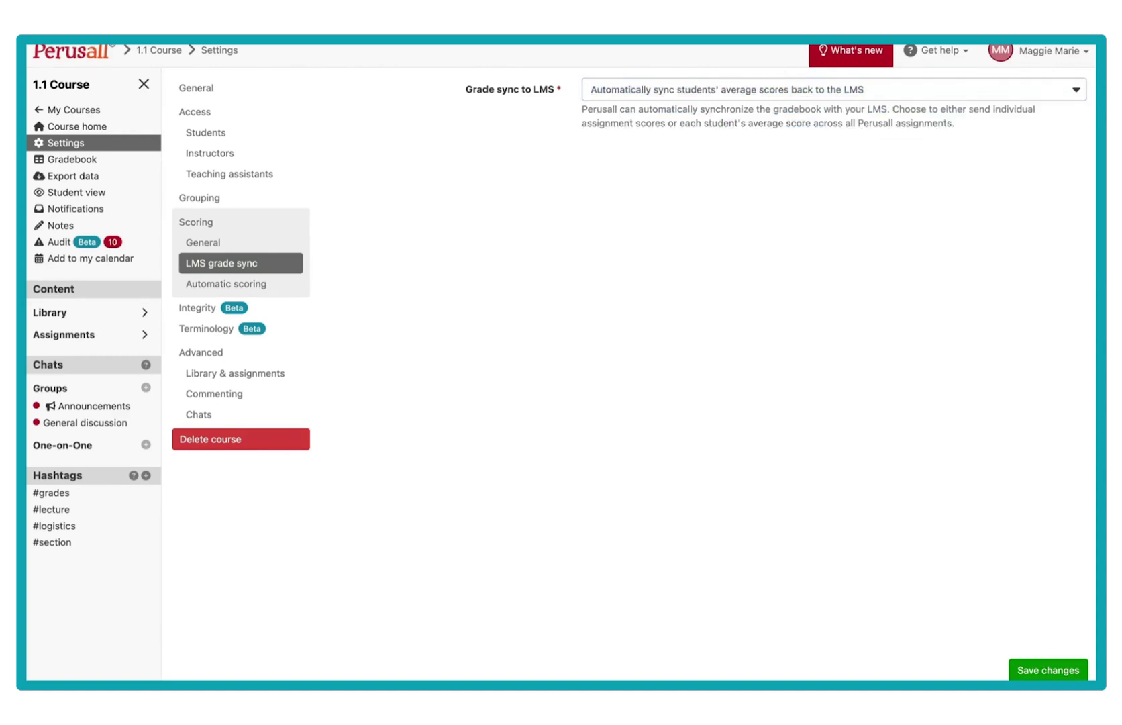
{"action": "left_click", "coordinate": [1048, 671]}
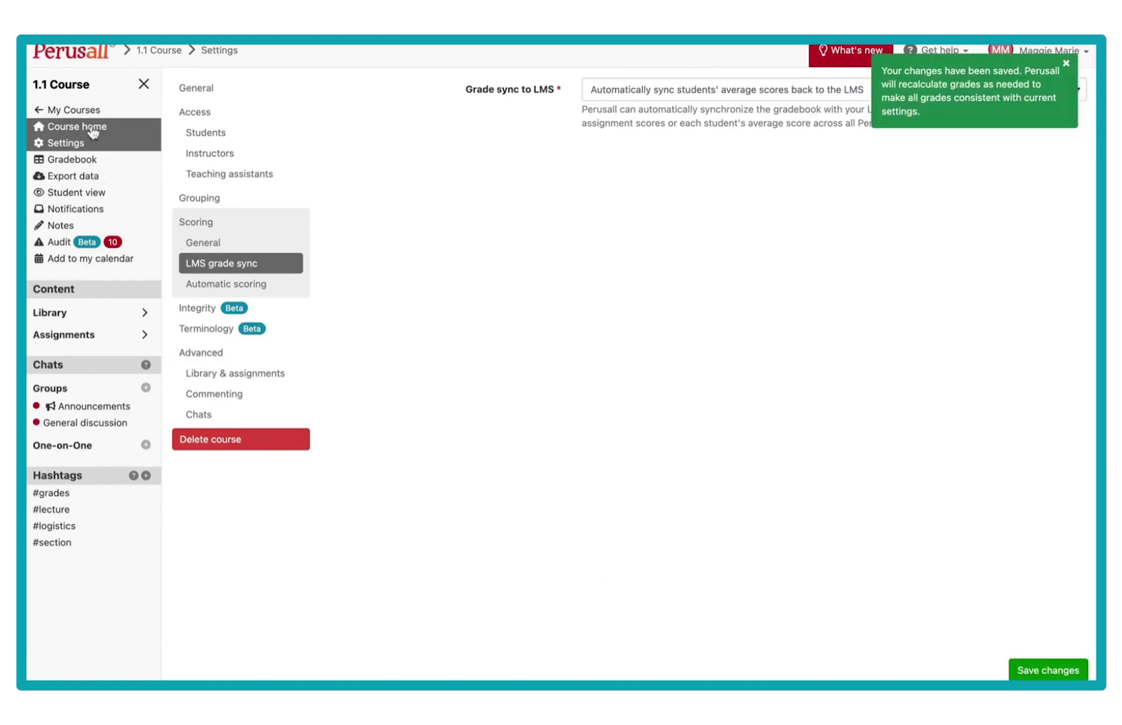
{"action": "left_click", "coordinate": [89, 128]}
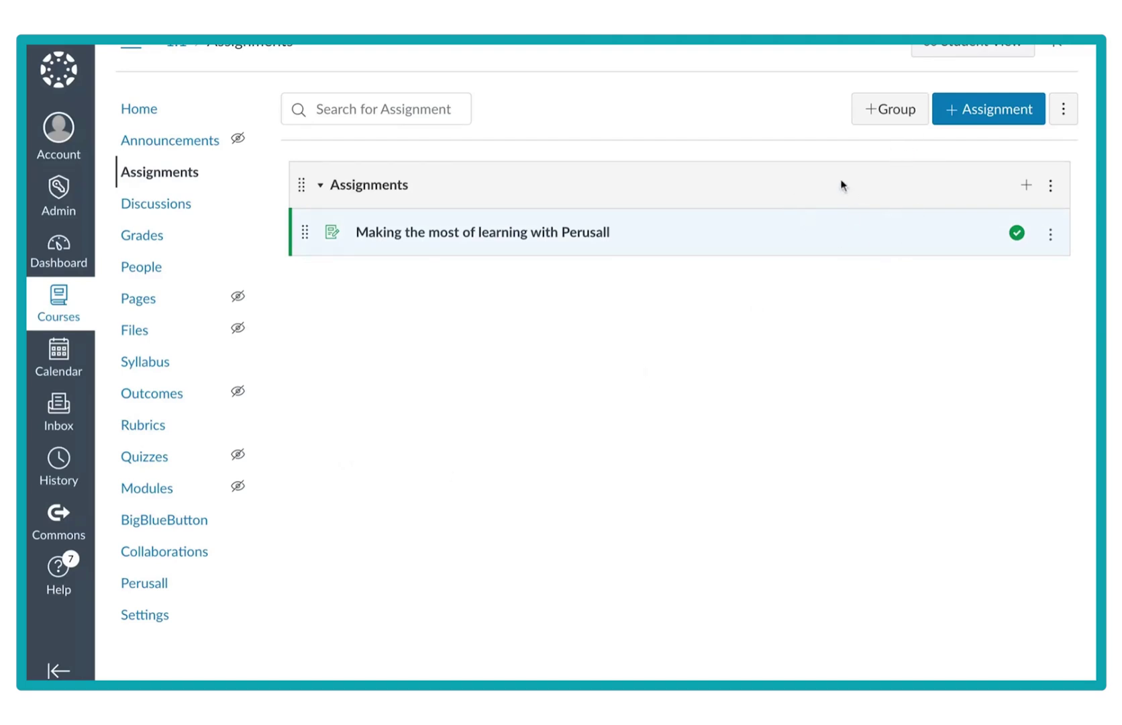
Step: Start a new Canvas assignment named 'Perusall Link'
{"action": "left_click", "coordinate": [996, 107]}
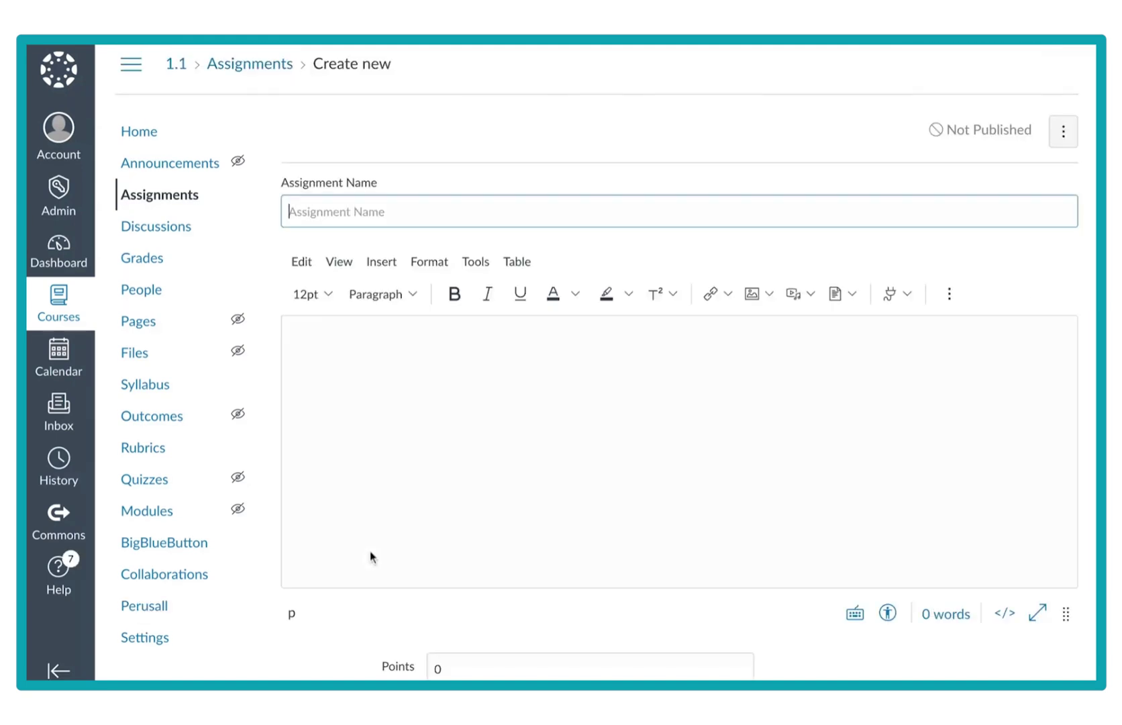
{"action": "type", "text": "Perusall"}
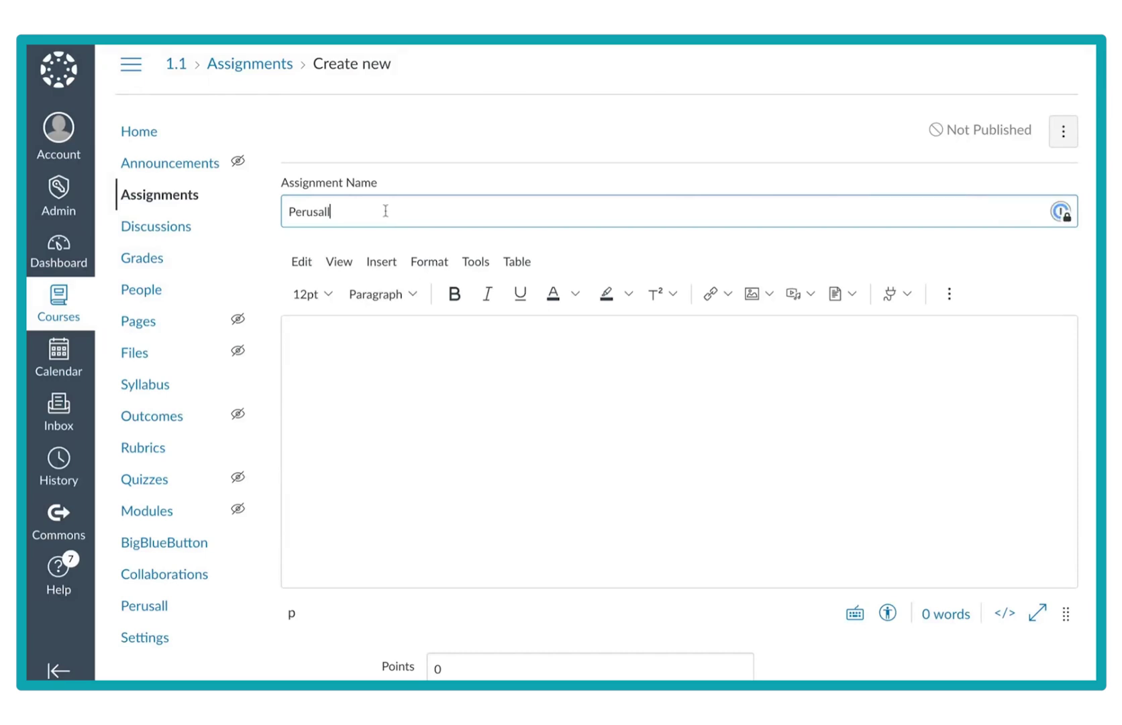
{"action": "type", "text": " Link"}
{"action": "scroll", "coordinate": [383, 371], "scroll_direction": "down", "scroll_amount": 10}
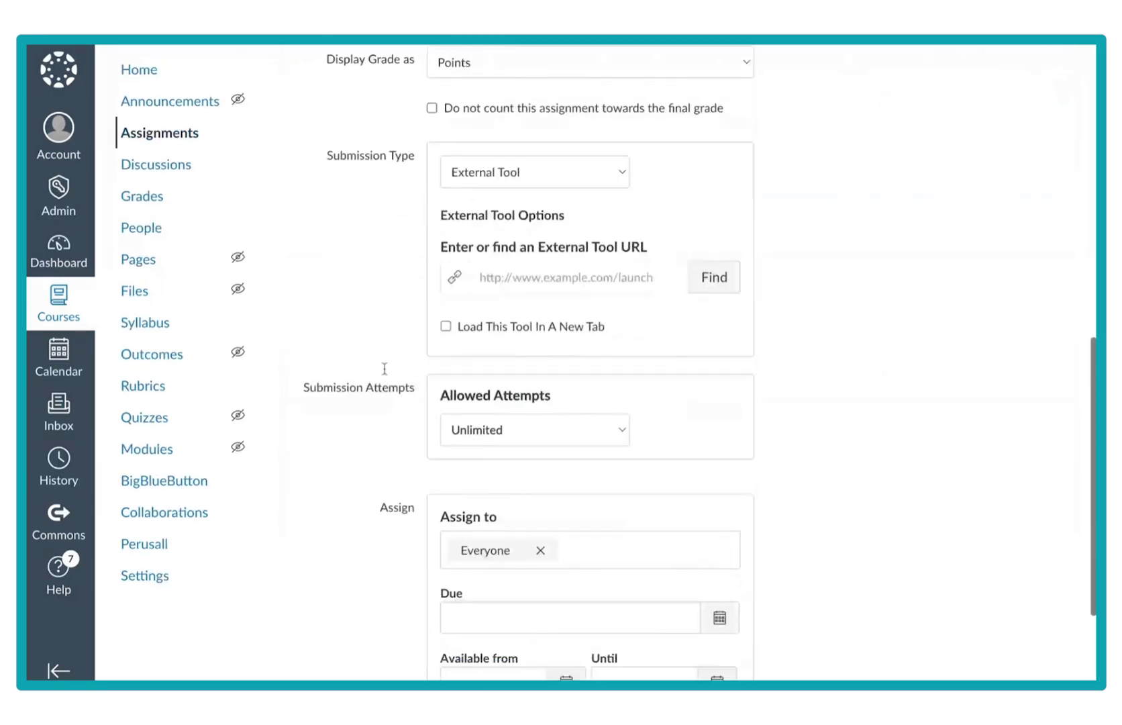
{"action": "left_click_drag", "start_coordinate": [416, 159], "coordinate": [318, 165]}
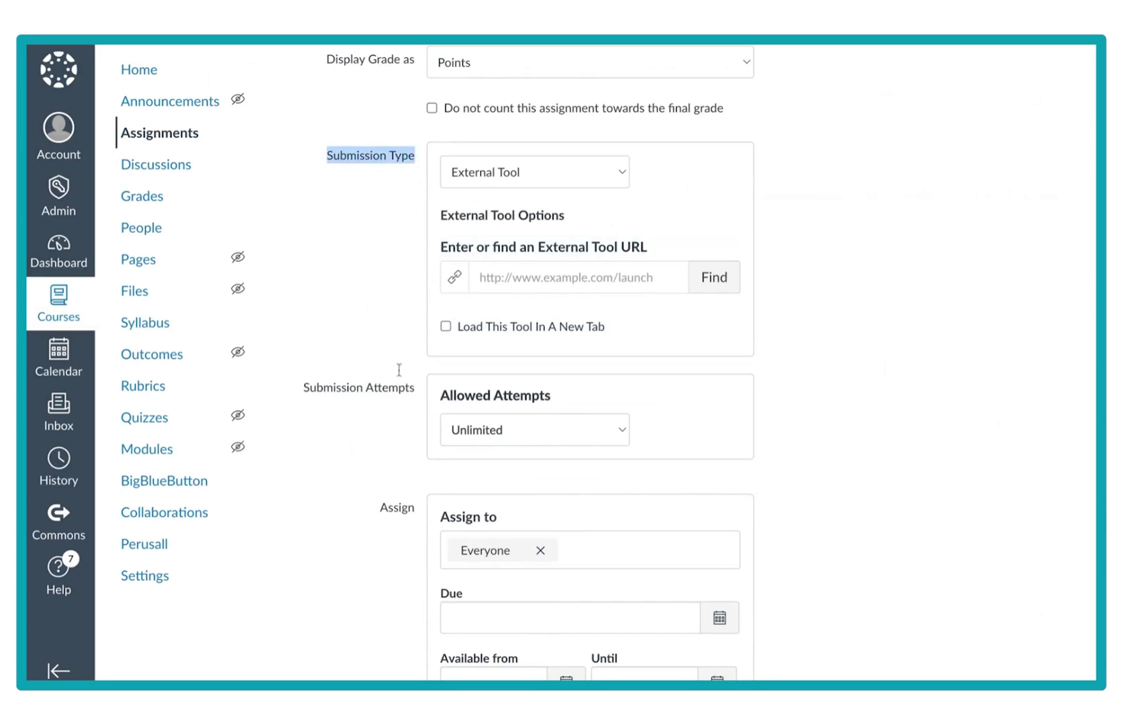
Step: Set the submission type to the Perusall external tool loading in a new tab, then save and publish
{"action": "left_click", "coordinate": [707, 276]}
{"action": "scroll", "coordinate": [536, 430], "scroll_direction": "down", "scroll_amount": 2}
{"action": "scroll", "coordinate": [523, 429], "scroll_direction": "up", "scroll_amount": 2}
{"action": "left_click", "coordinate": [519, 414]}
{"action": "left_click", "coordinate": [691, 511]}
{"action": "left_click", "coordinate": [445, 326]}
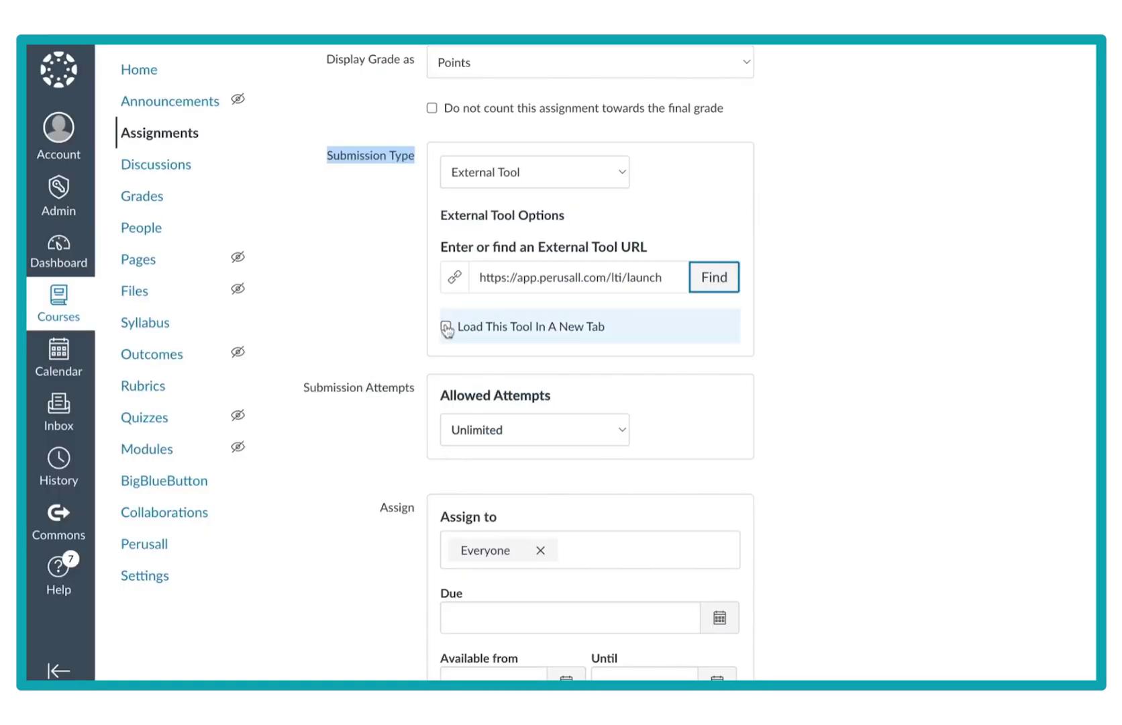
{"action": "scroll", "coordinate": [664, 481], "scroll_direction": "down", "scroll_amount": 3}
{"action": "left_click", "coordinate": [937, 647]}
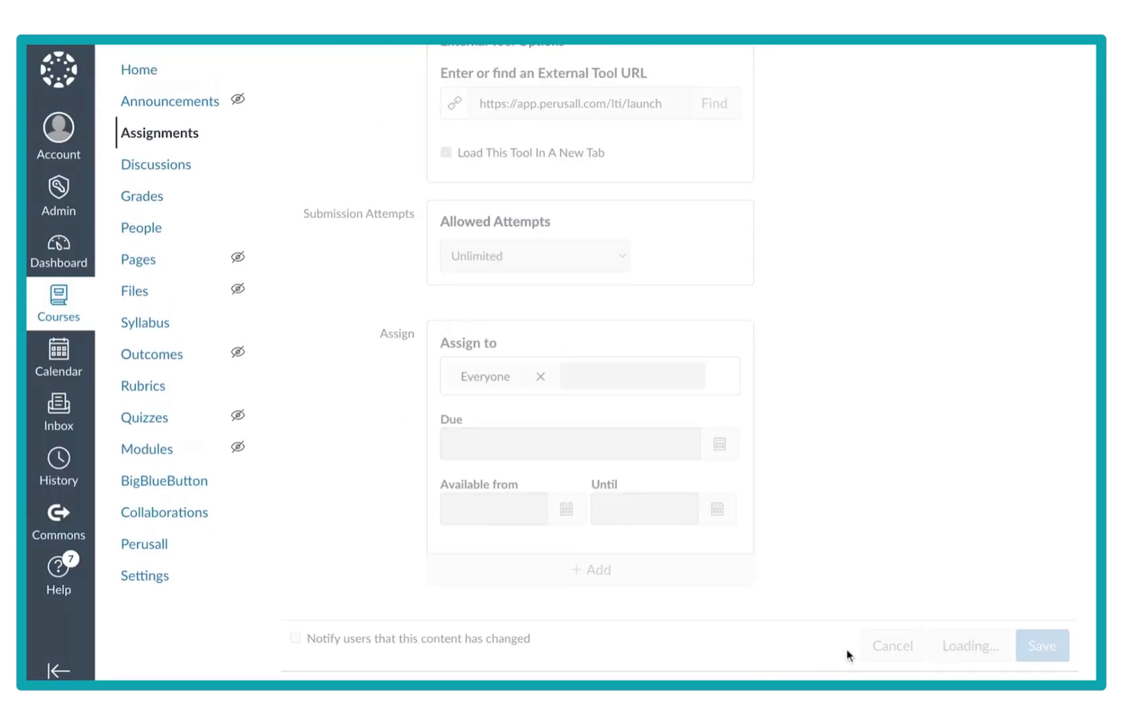
Step: Go back to the course assignment list, then go to the course Settings
{"action": "left_click", "coordinate": [164, 200]}
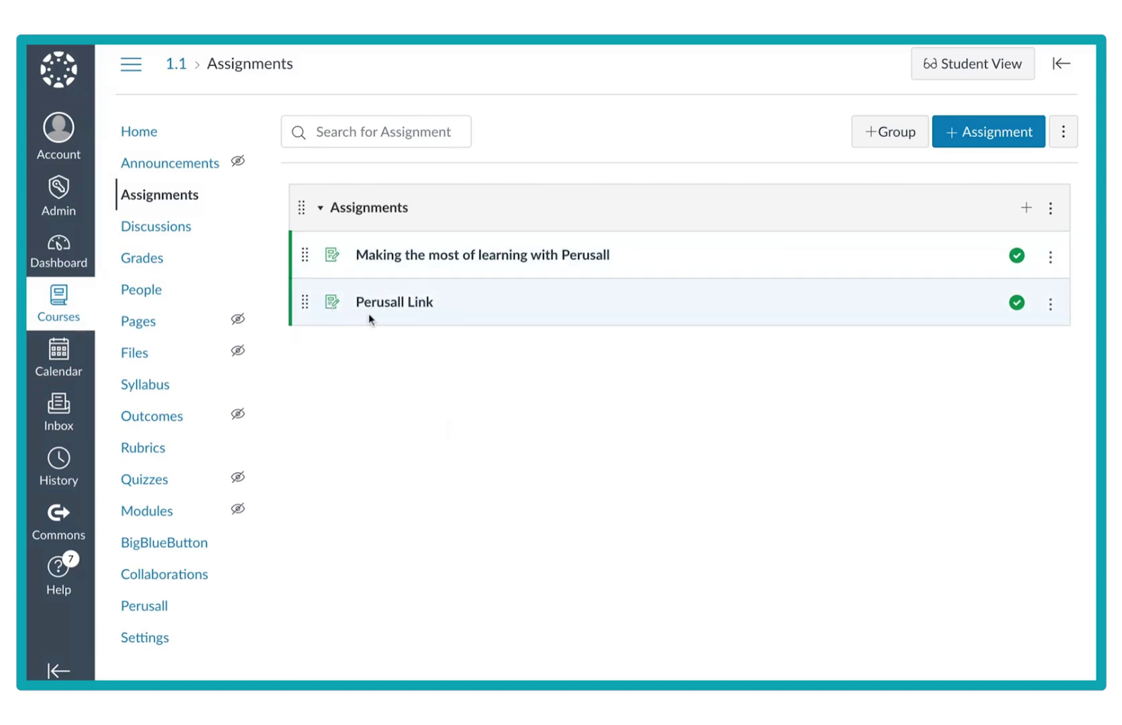
{"action": "scroll", "coordinate": [263, 503], "scroll_direction": "down", "scroll_amount": 1}
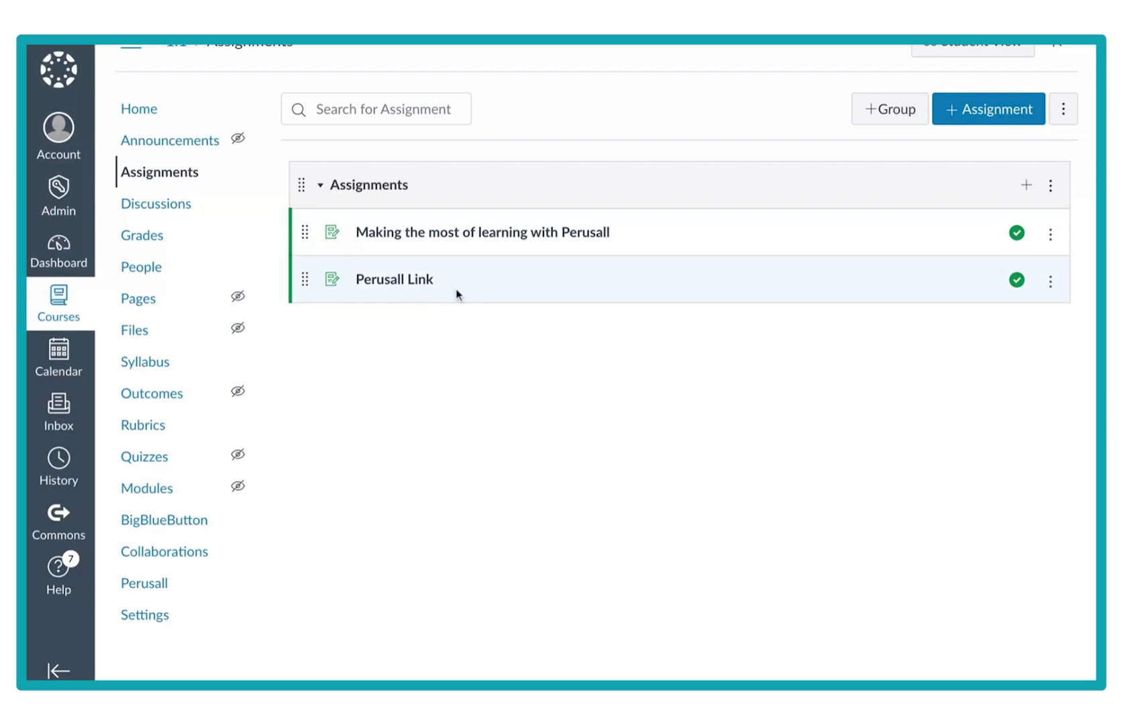
{"action": "left_click", "coordinate": [160, 612]}
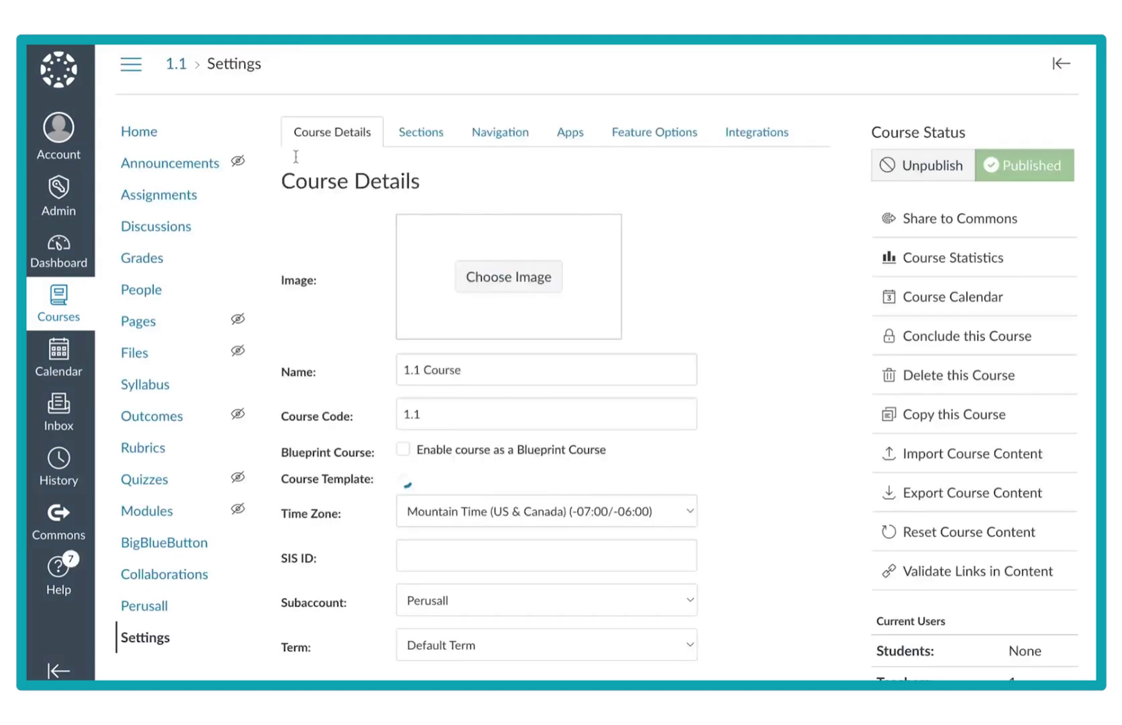
Step: Disable Perusall in the course Navigation settings, save, and go back to Assignments
{"action": "left_click", "coordinate": [498, 133]}
{"action": "scroll", "coordinate": [466, 536], "scroll_direction": "down", "scroll_amount": 2}
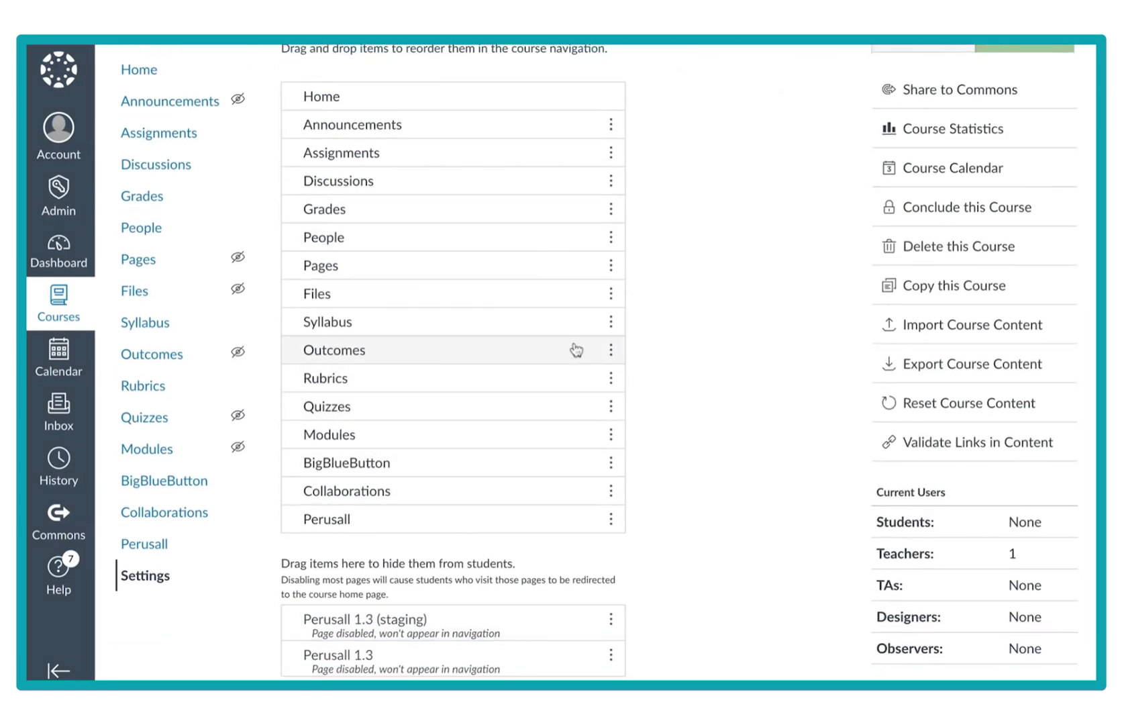
{"action": "left_click", "coordinate": [611, 520]}
{"action": "left_click", "coordinate": [596, 567]}
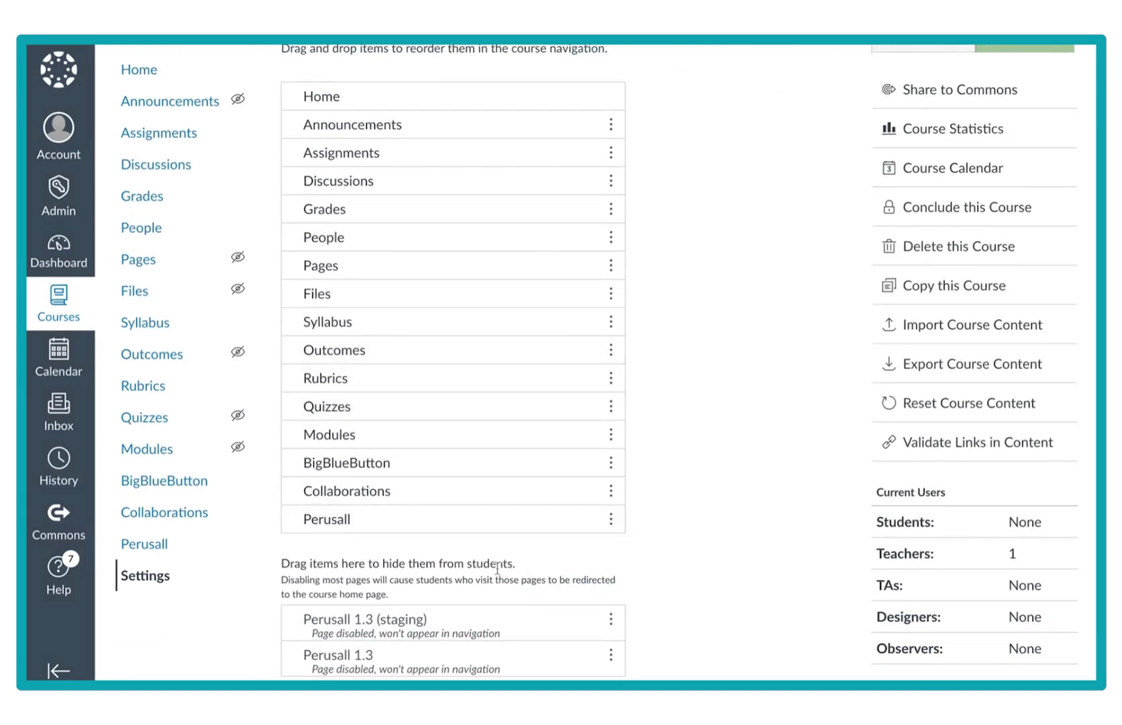
{"action": "scroll", "coordinate": [600, 463], "scroll_direction": "down", "scroll_amount": 2}
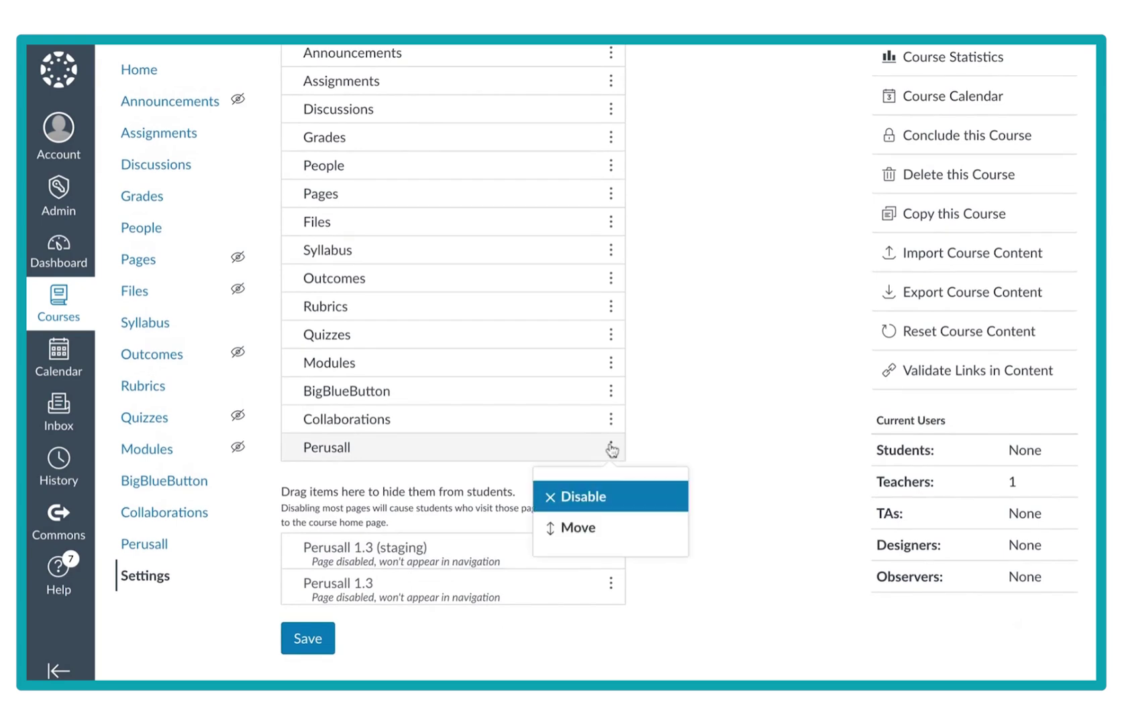
{"action": "left_click", "coordinate": [583, 498]}
{"action": "scroll", "coordinate": [403, 590], "scroll_direction": "up", "scroll_amount": 1}
{"action": "left_click", "coordinate": [310, 634]}
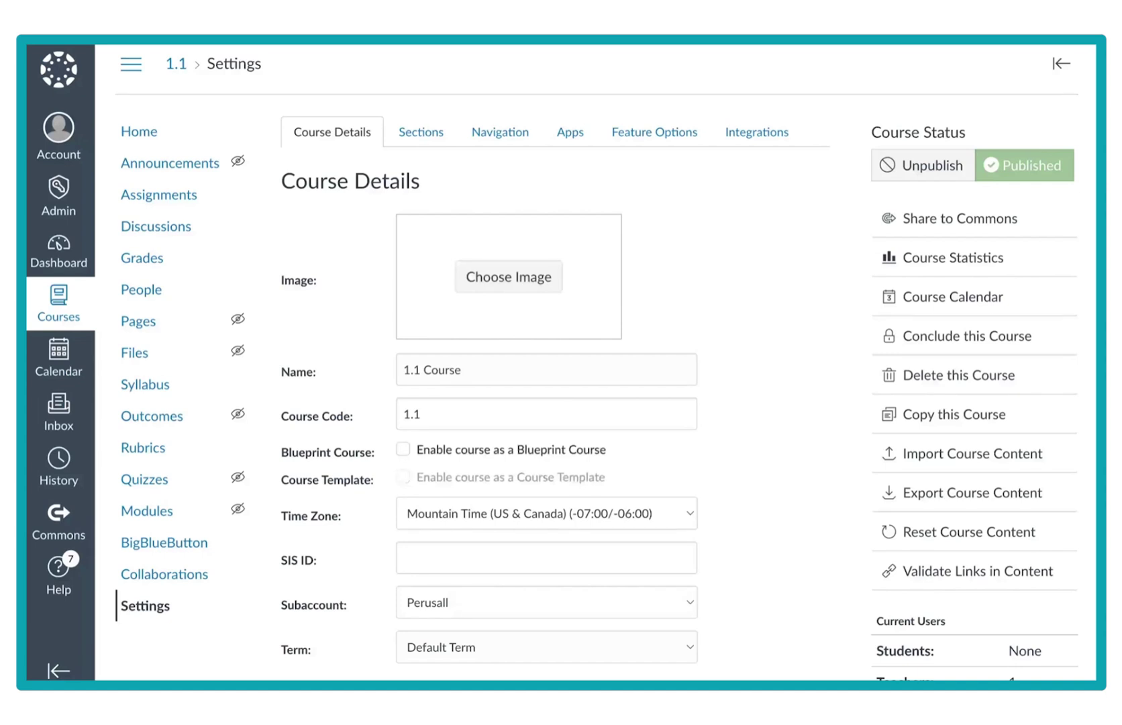
{"action": "left_click", "coordinate": [167, 208]}
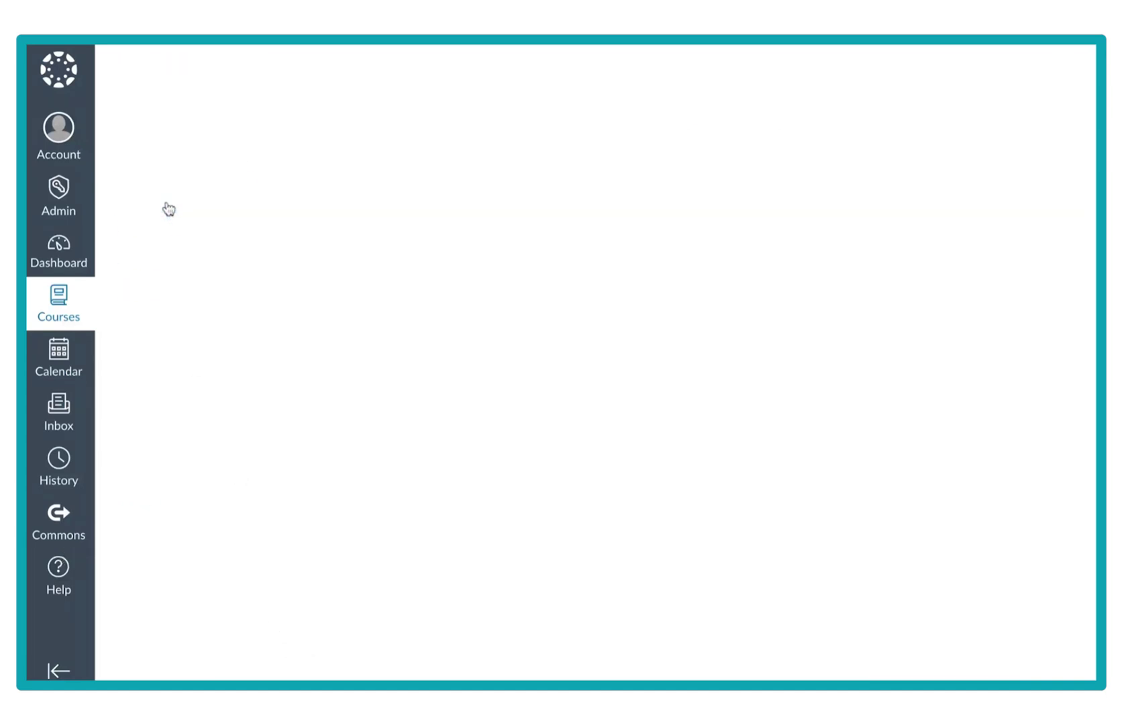